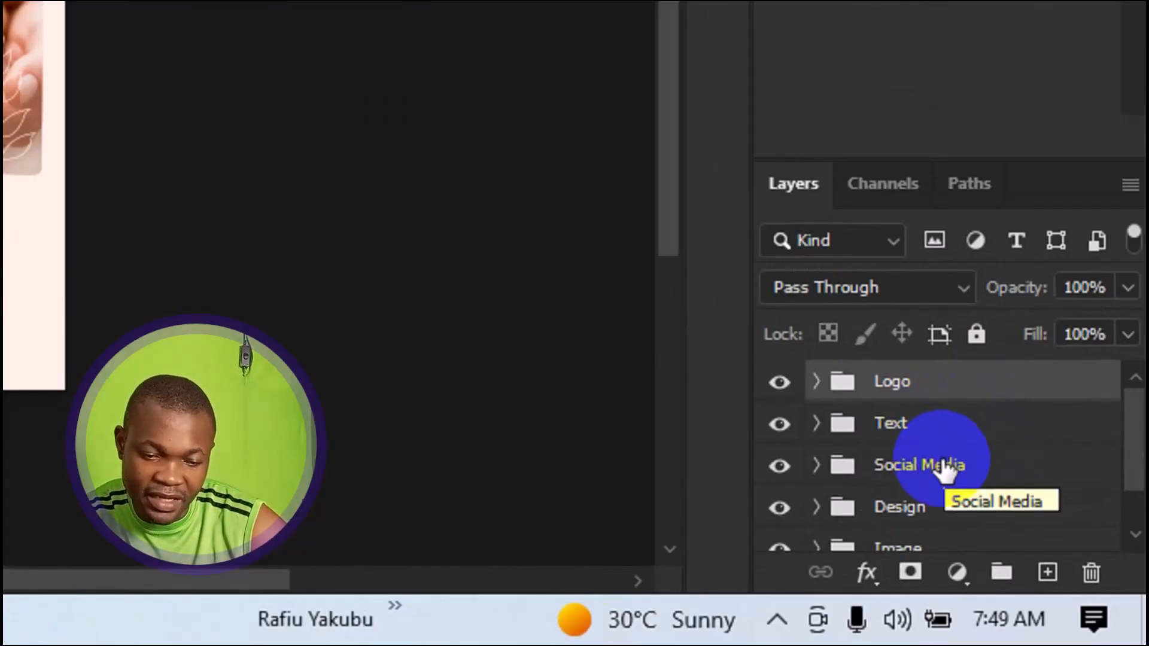
- Go through the Design, Image and Background layer groups to review how the flyer template is organised
click(952, 521)
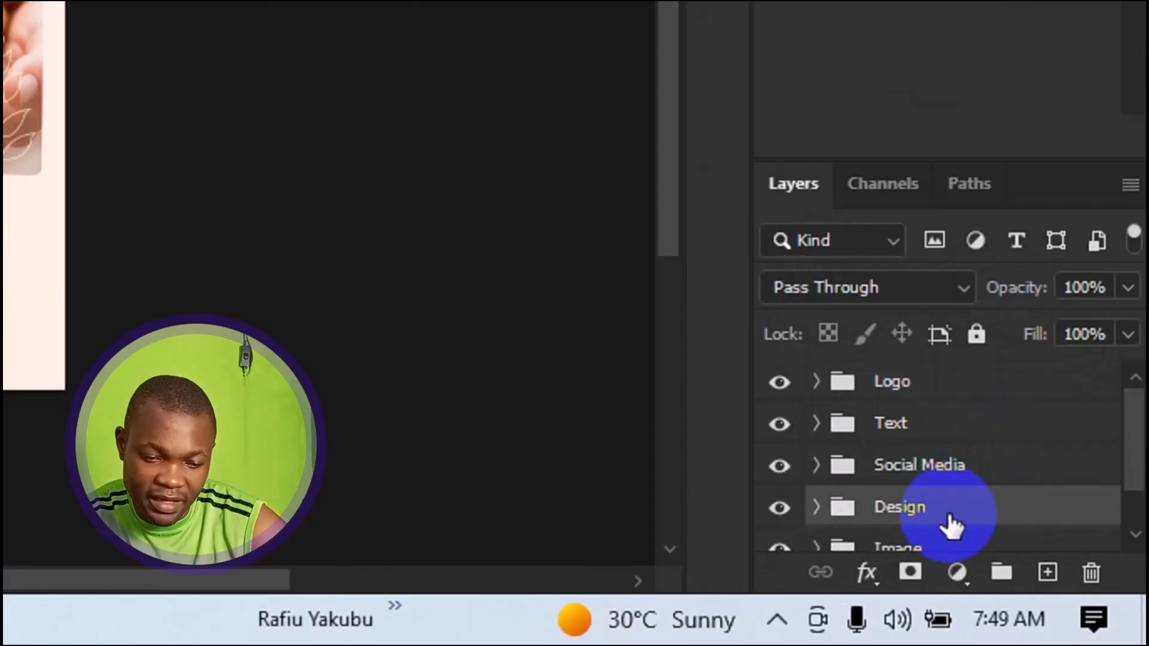
scroll(951, 524, down, 1)
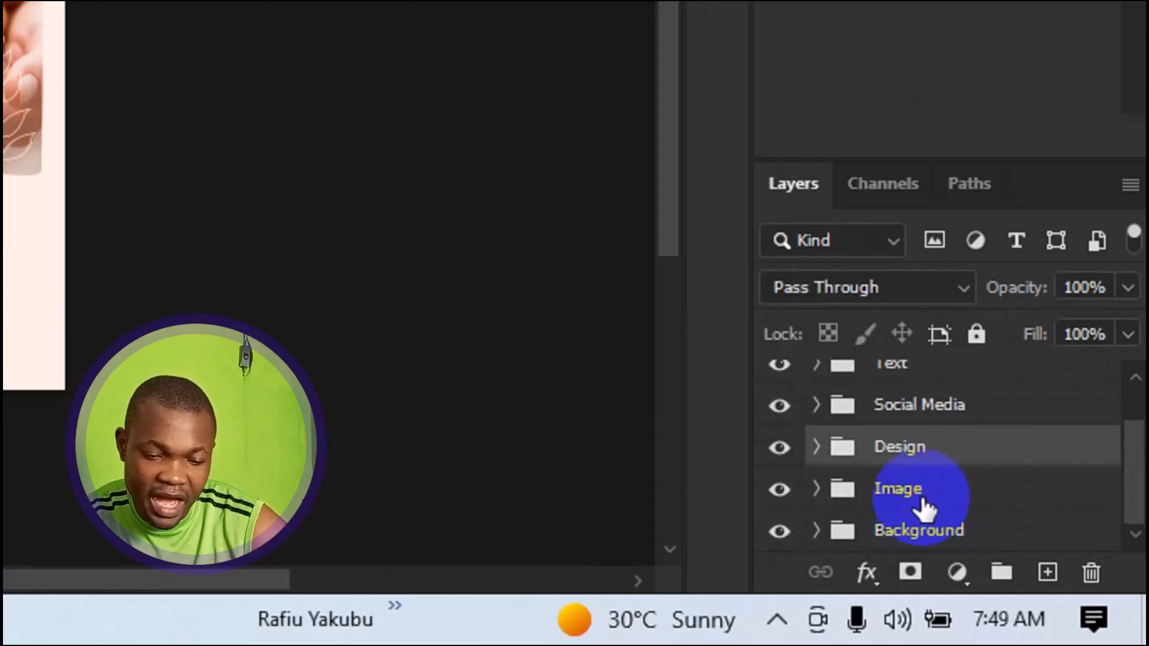
click(925, 507)
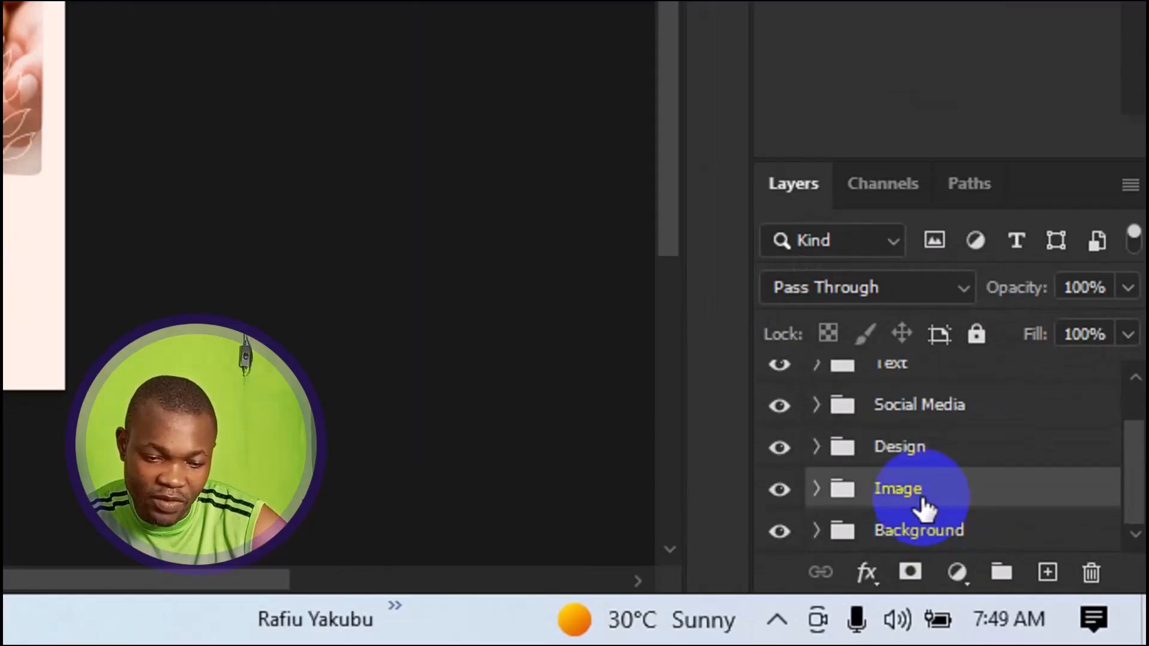
click(931, 533)
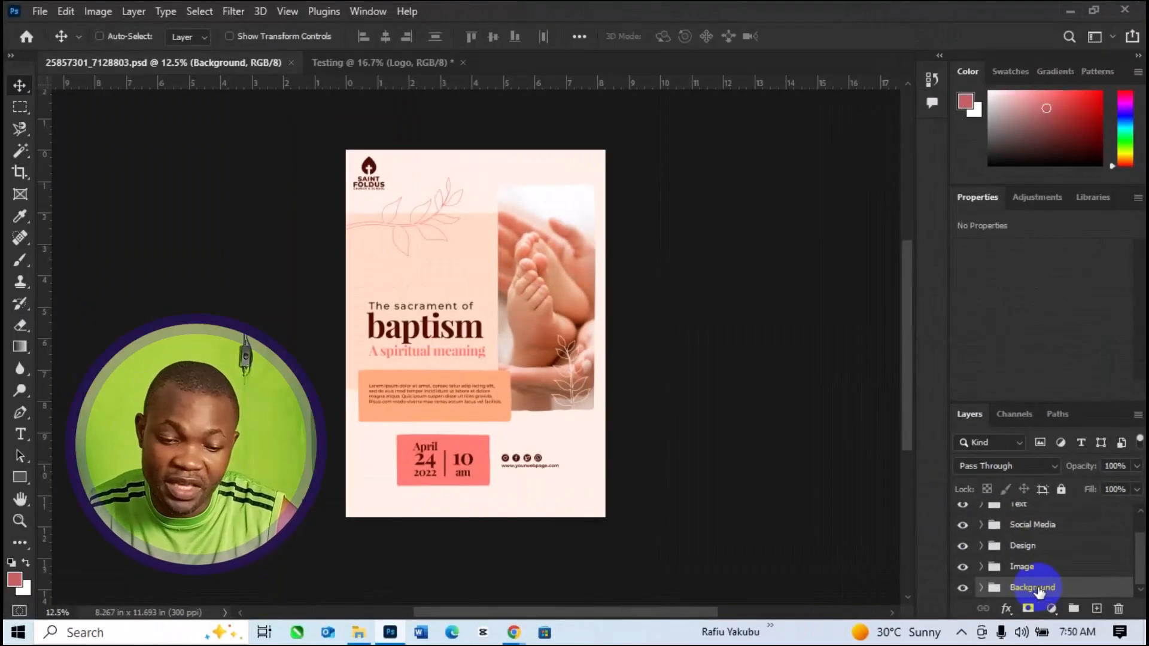
scroll(1084, 564, up, 1)
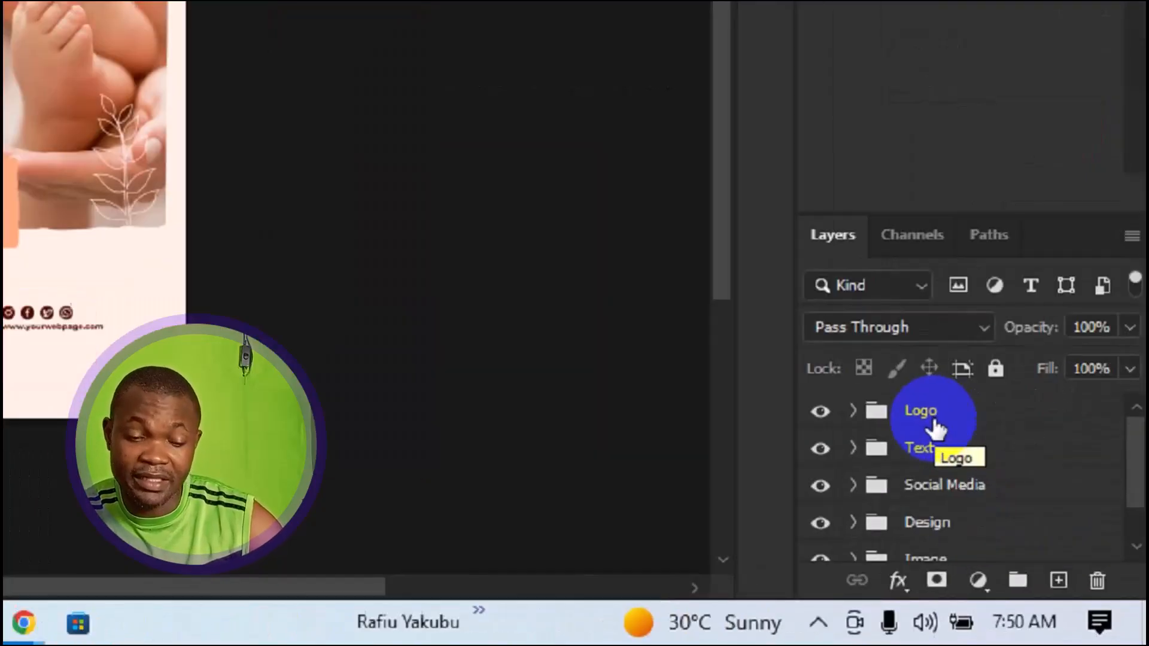
- Ungroup the Logo group in the layer stack
click(908, 386)
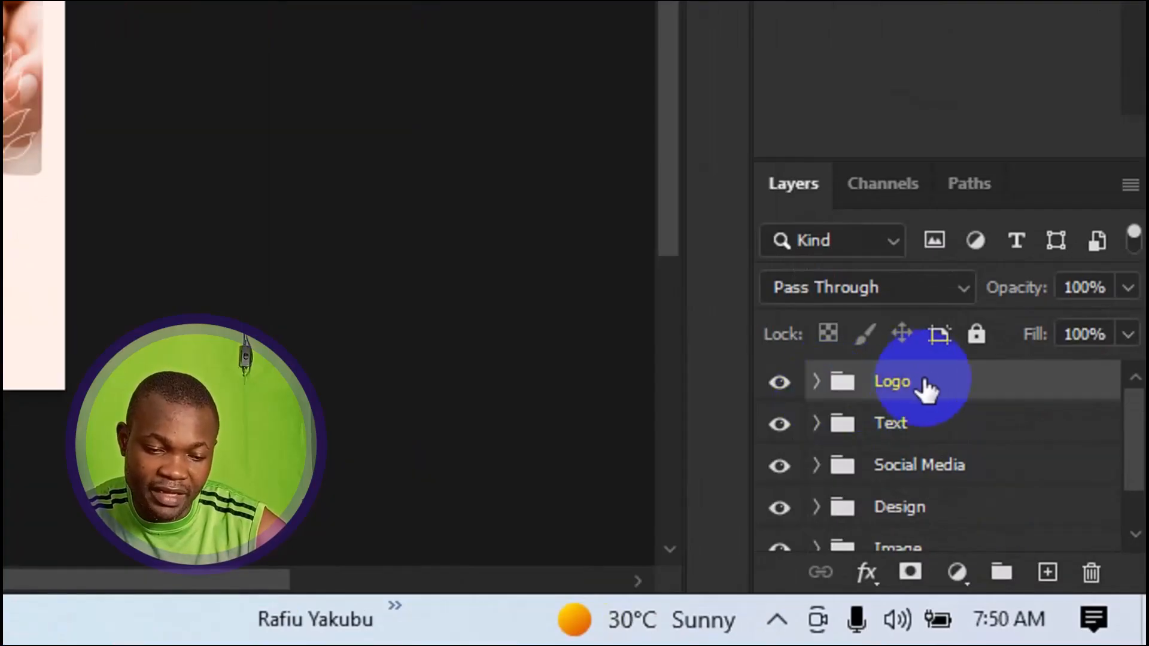
right_click(931, 386)
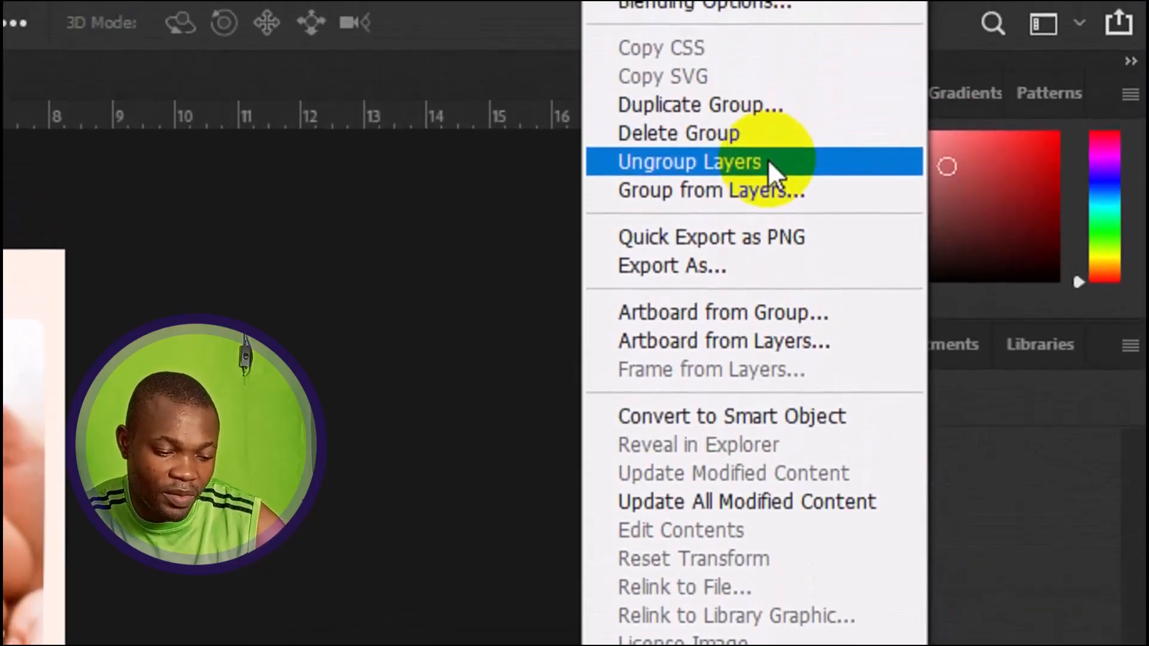
click(768, 161)
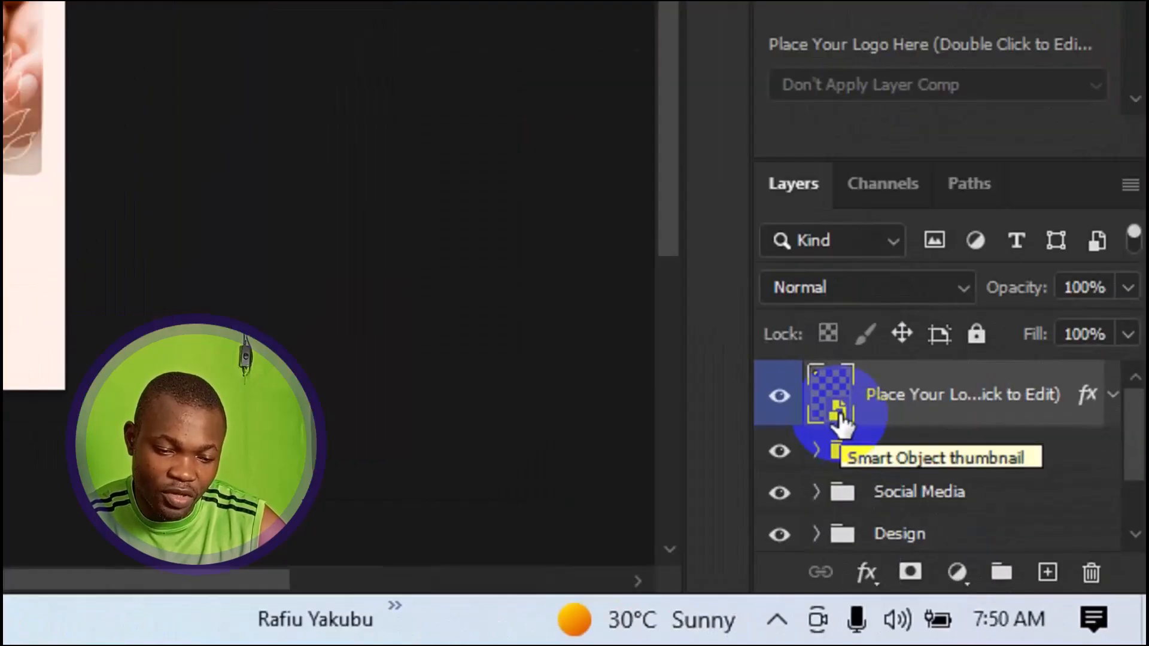
- Open the Place Your Logo Here smart object, place the icons8-onedrive-480 image from File Explorer in it and hide the Bapt_Logo layer
double_click(841, 419)
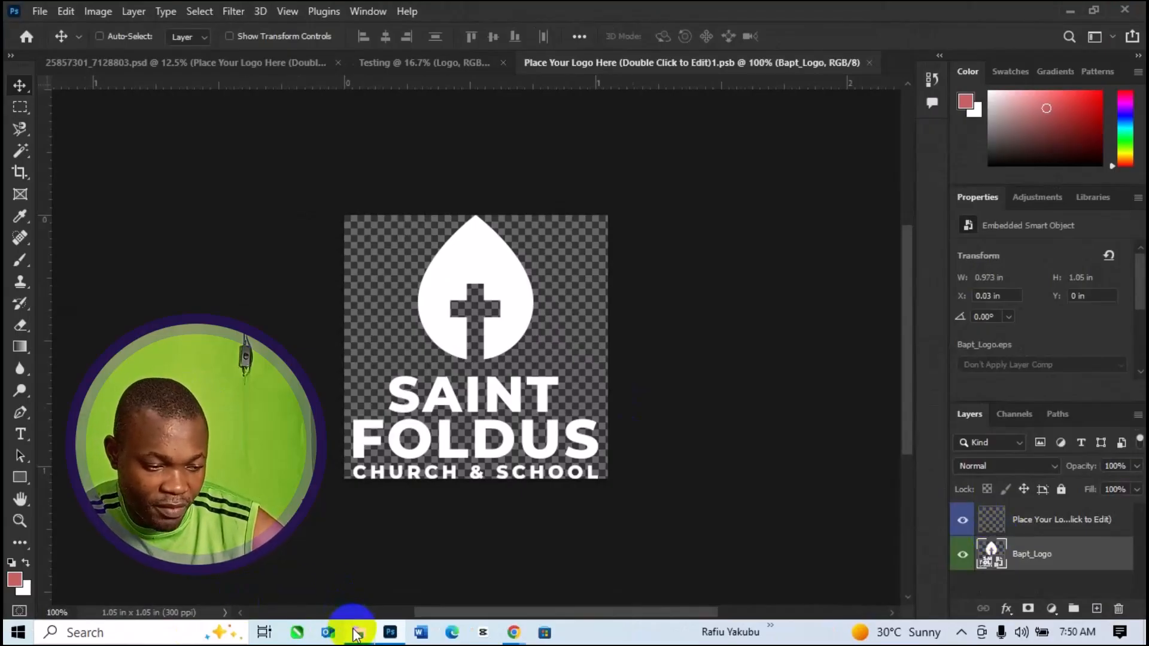
mouse_move(359, 637)
click(354, 586)
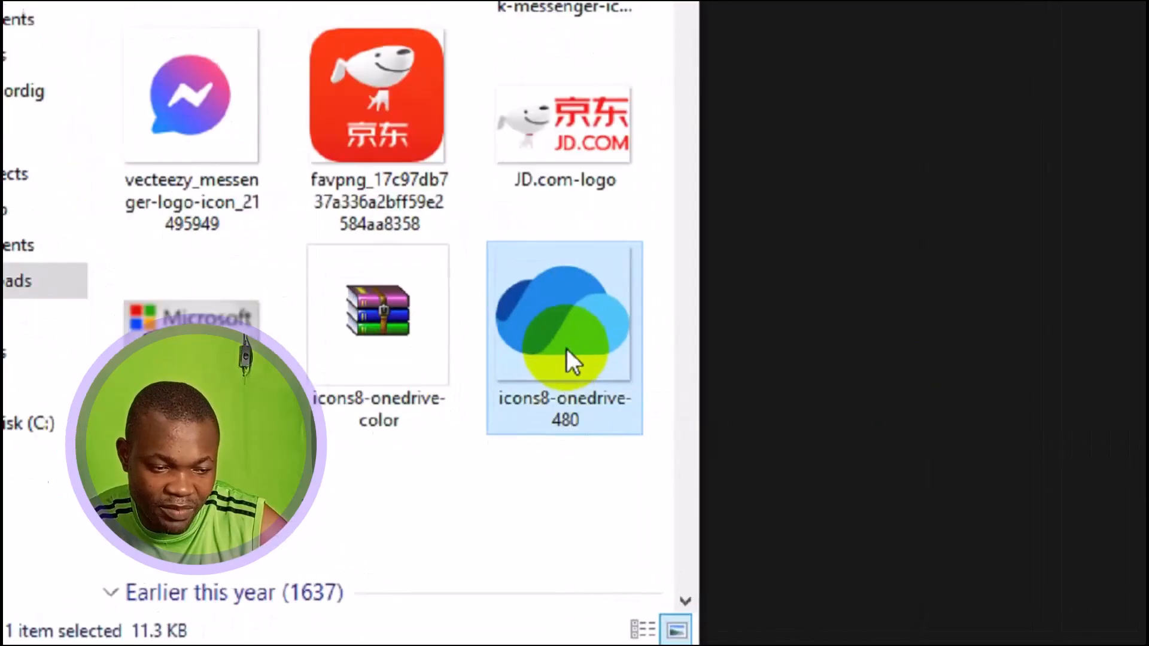
click(534, 433)
drag(571, 338, 820, 311)
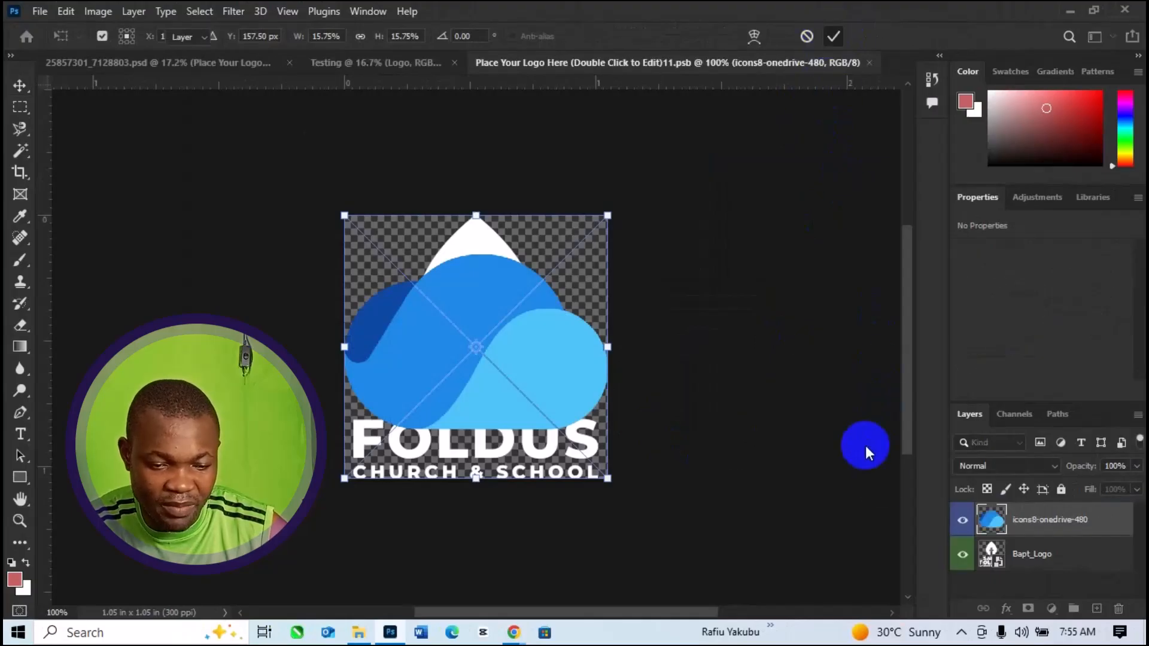
key(Return)
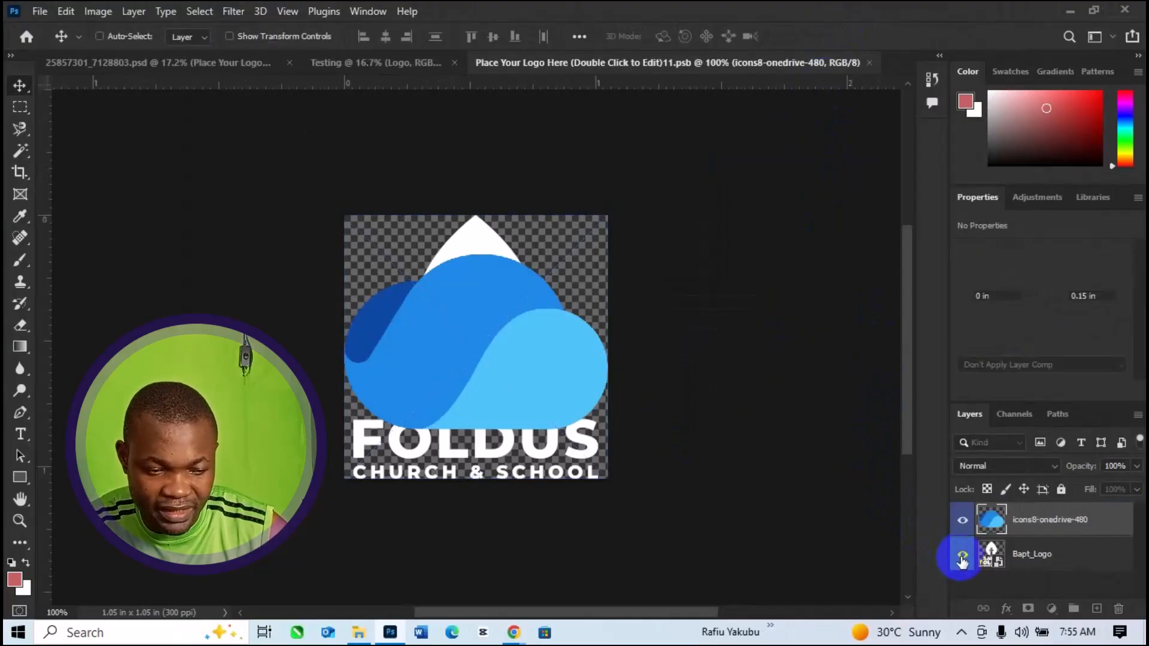
click(963, 556)
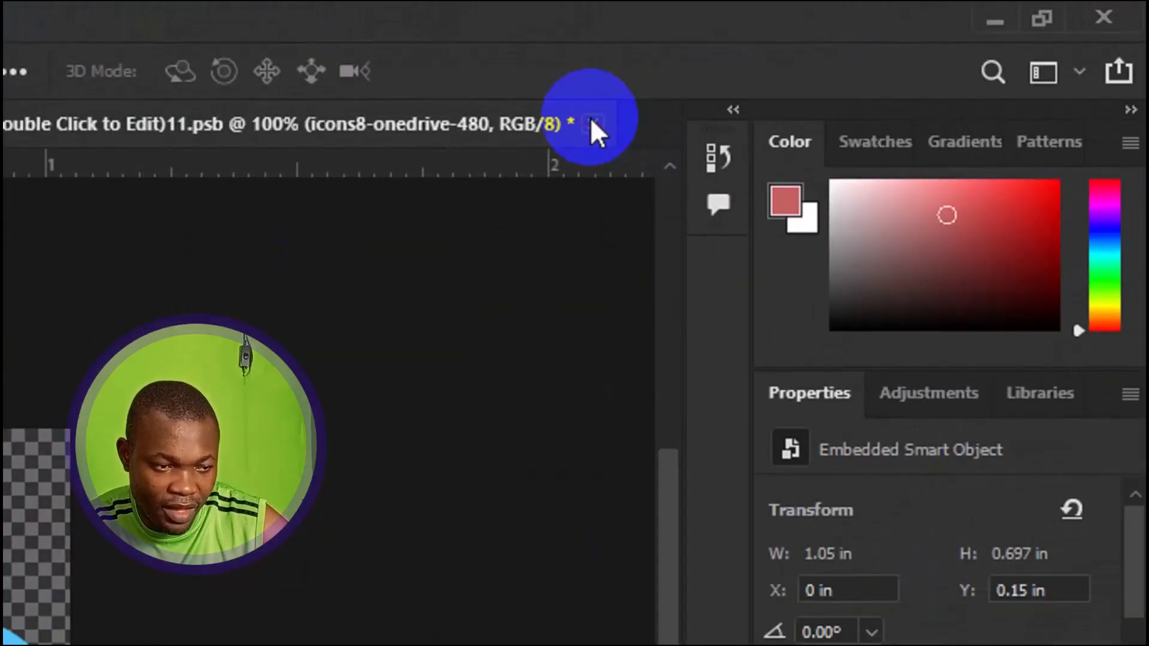
- Close the logo smart object and place the icons8-onedrive-480 image at 19% scale in the flyer's upper-left corner
click(592, 122)
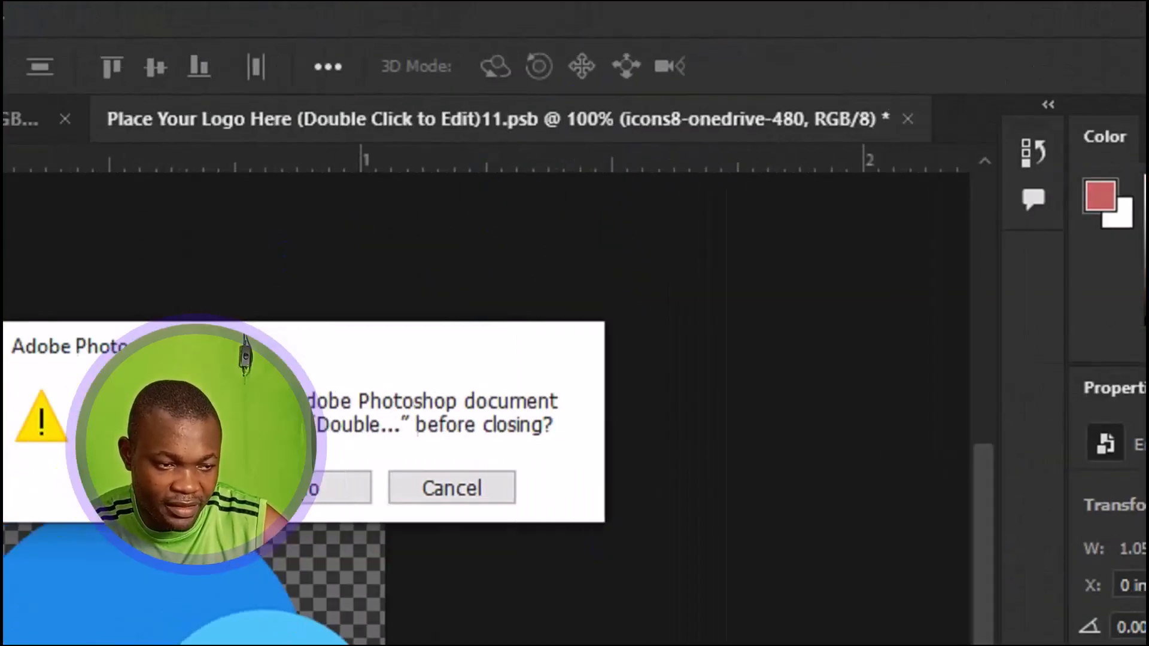
key(Escape)
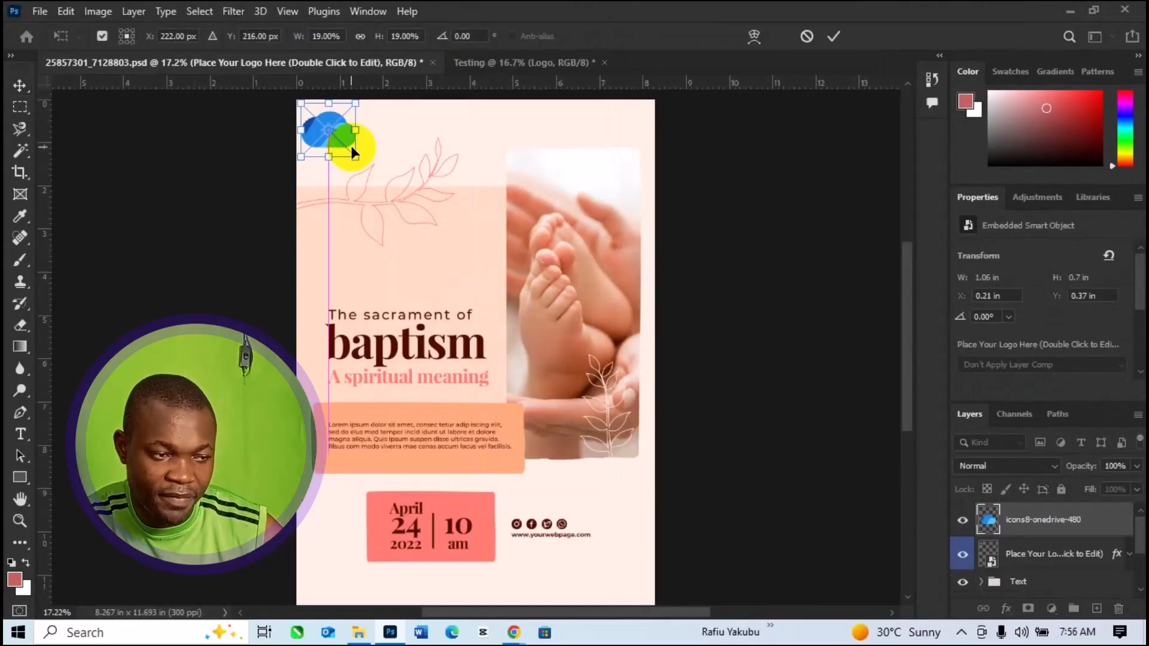
key(Return)
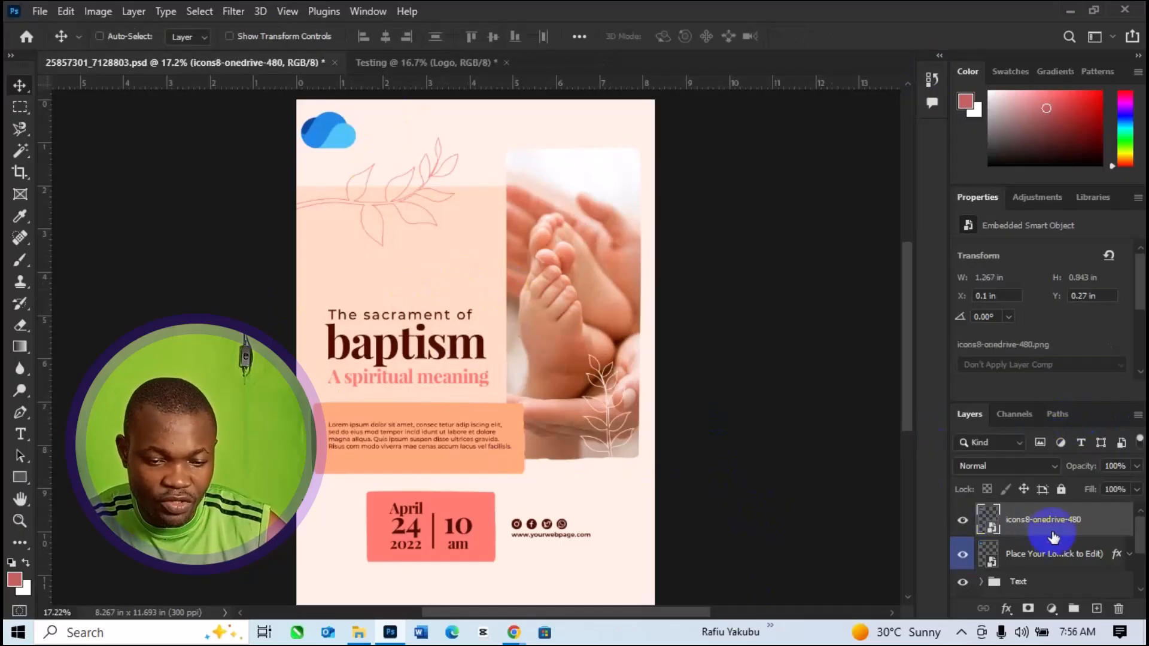
- Ungroup the Text group in the layer stack
scroll(1053, 538, down, 1)
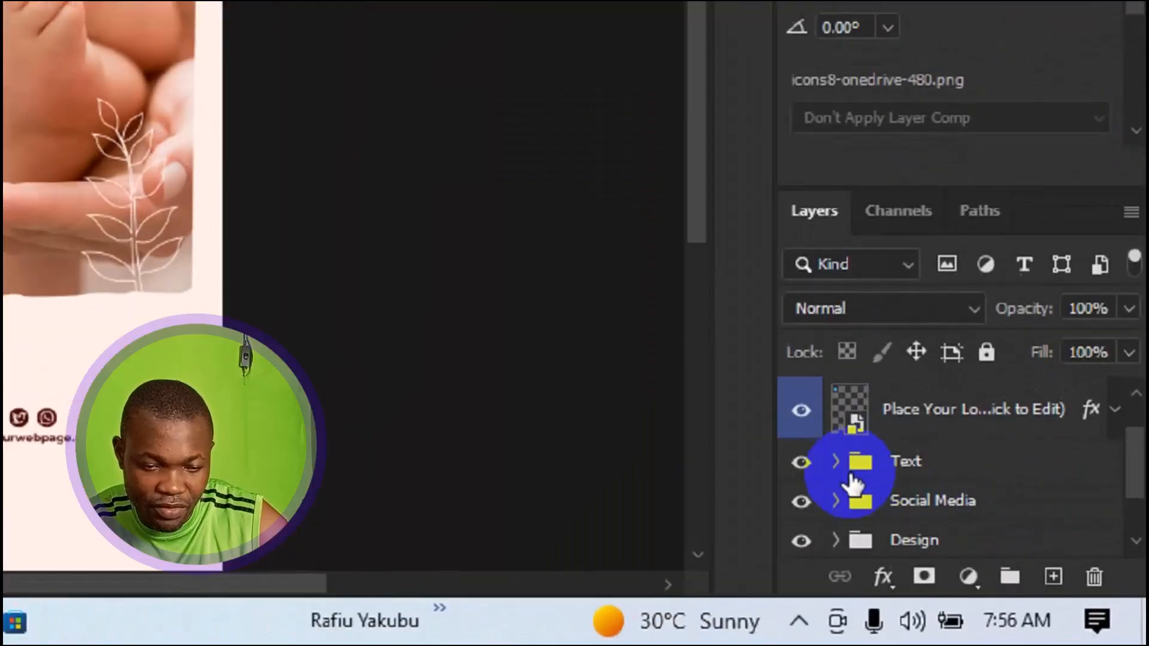
click(928, 464)
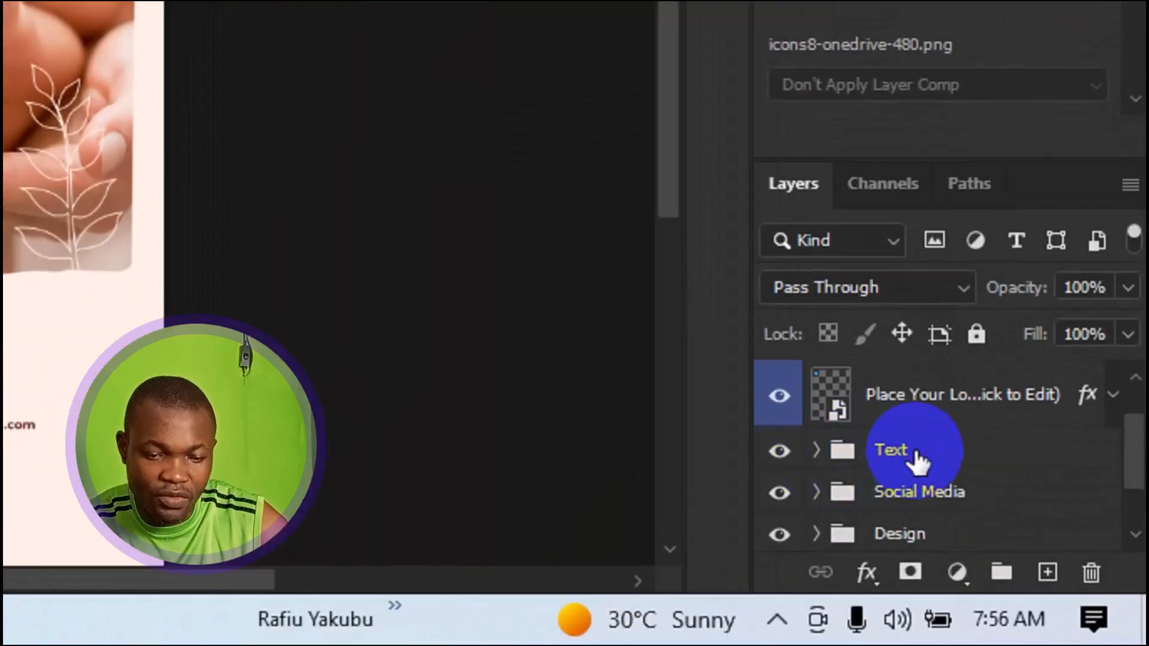
click(918, 461)
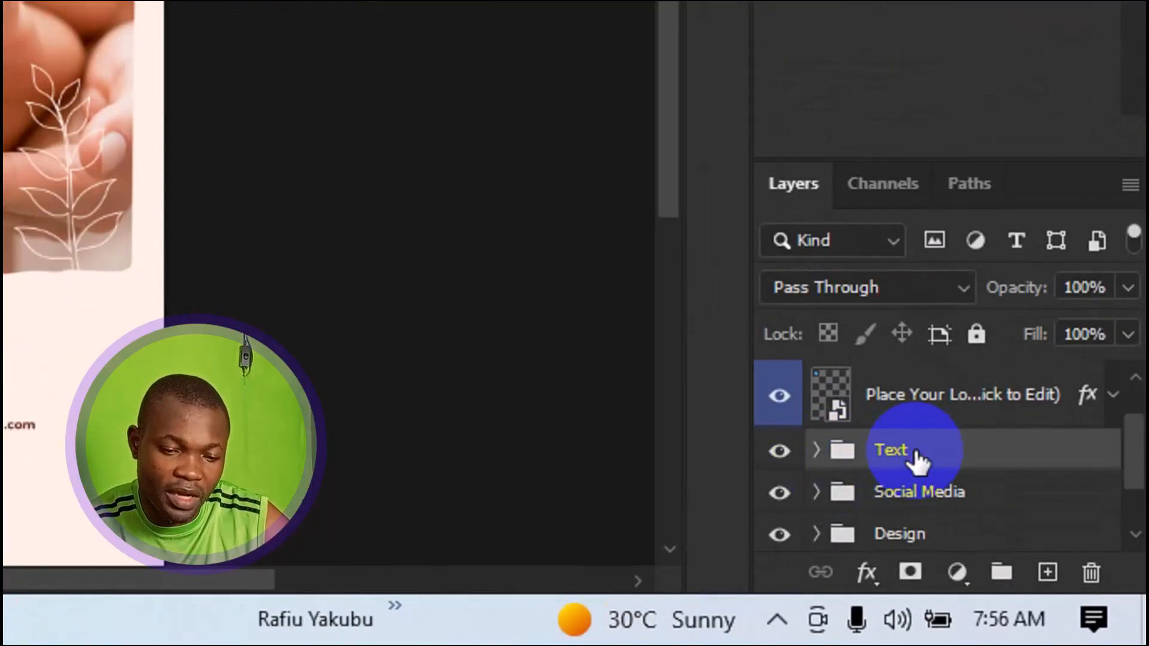
right_click(920, 460)
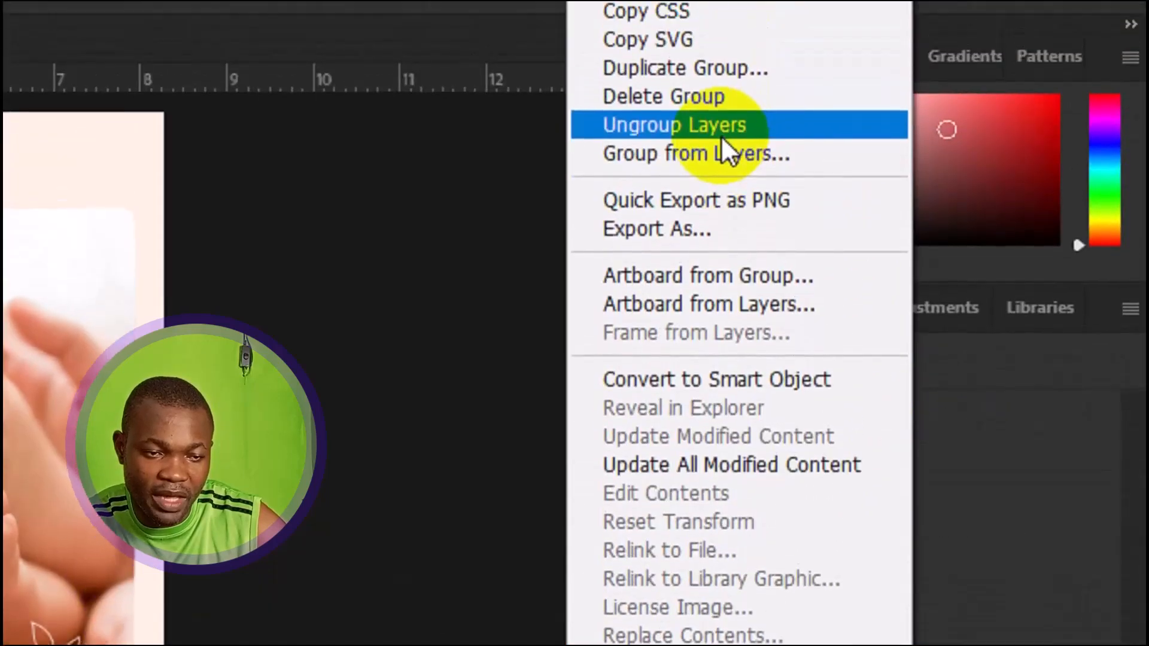
click(721, 128)
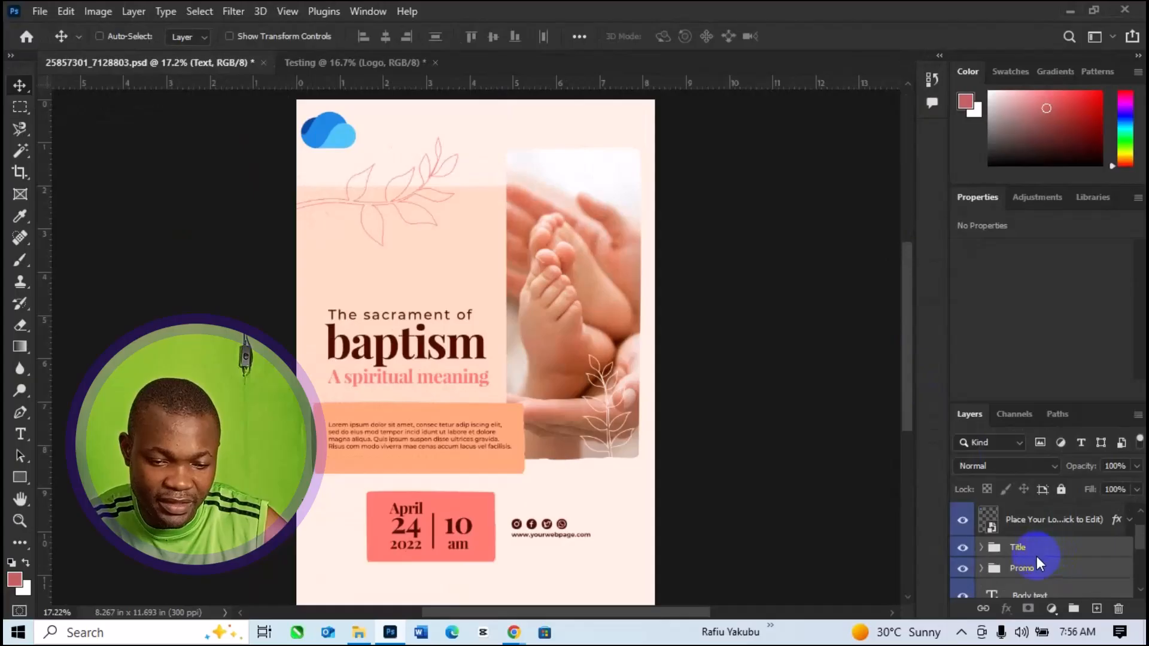
- Give the layer list more height and review the Title, Promo, Body text and Web items
scroll(1138, 563, down, 3)
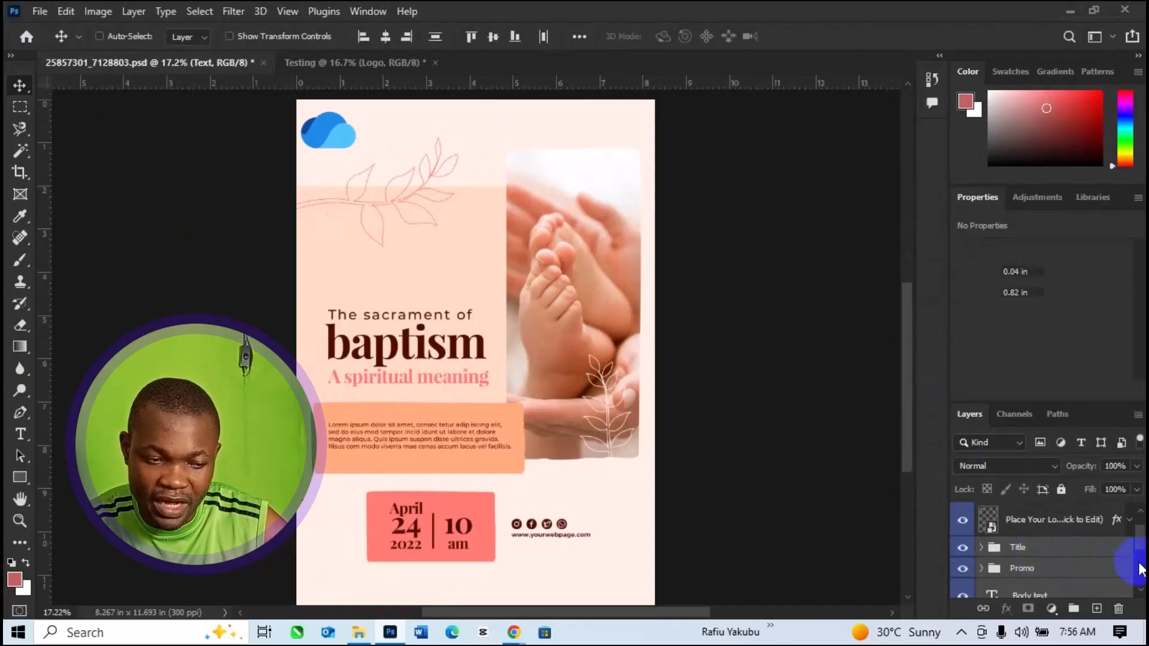
scroll(1138, 562, down, 2)
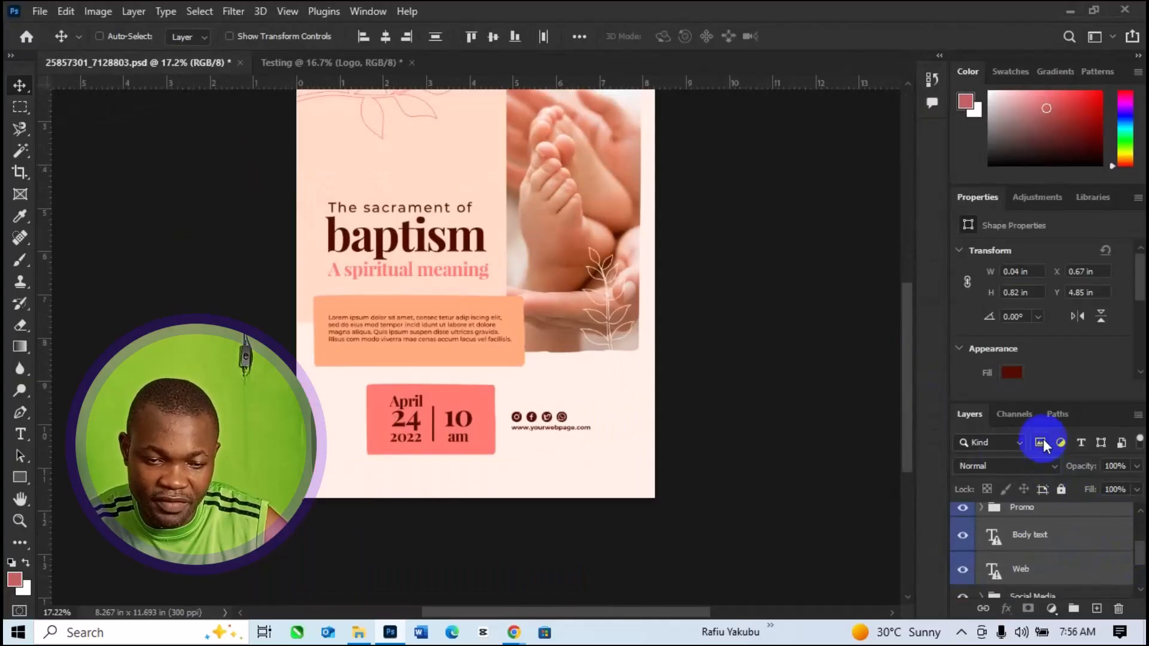
drag(1088, 402, 1103, 258)
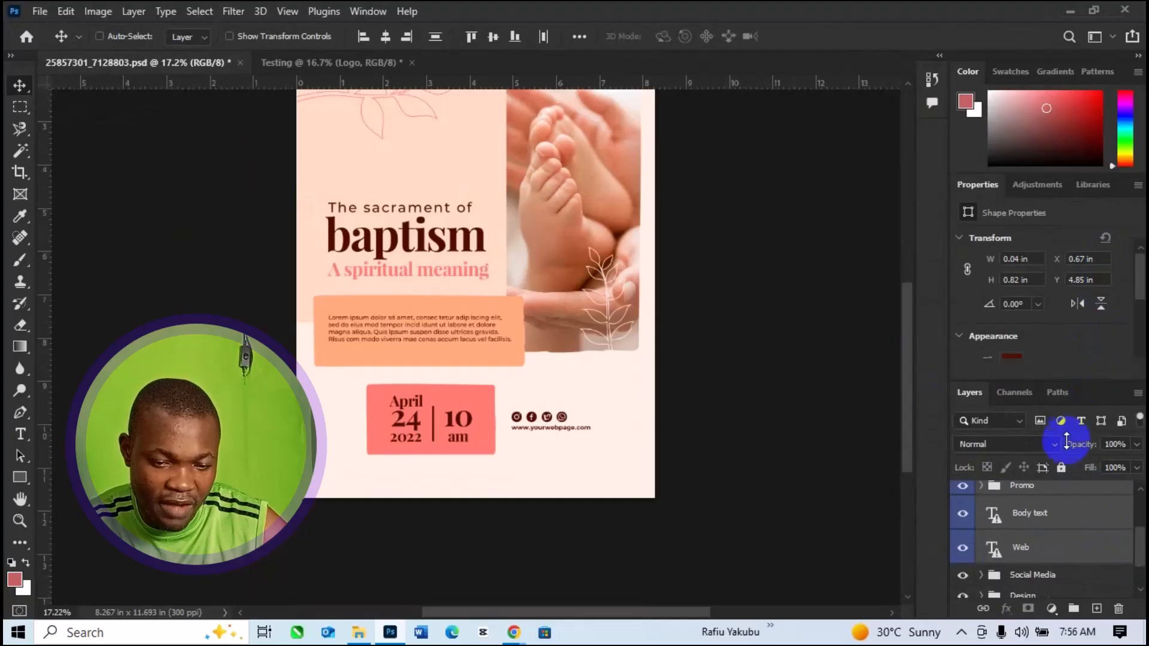
scroll(1131, 520, up, 3)
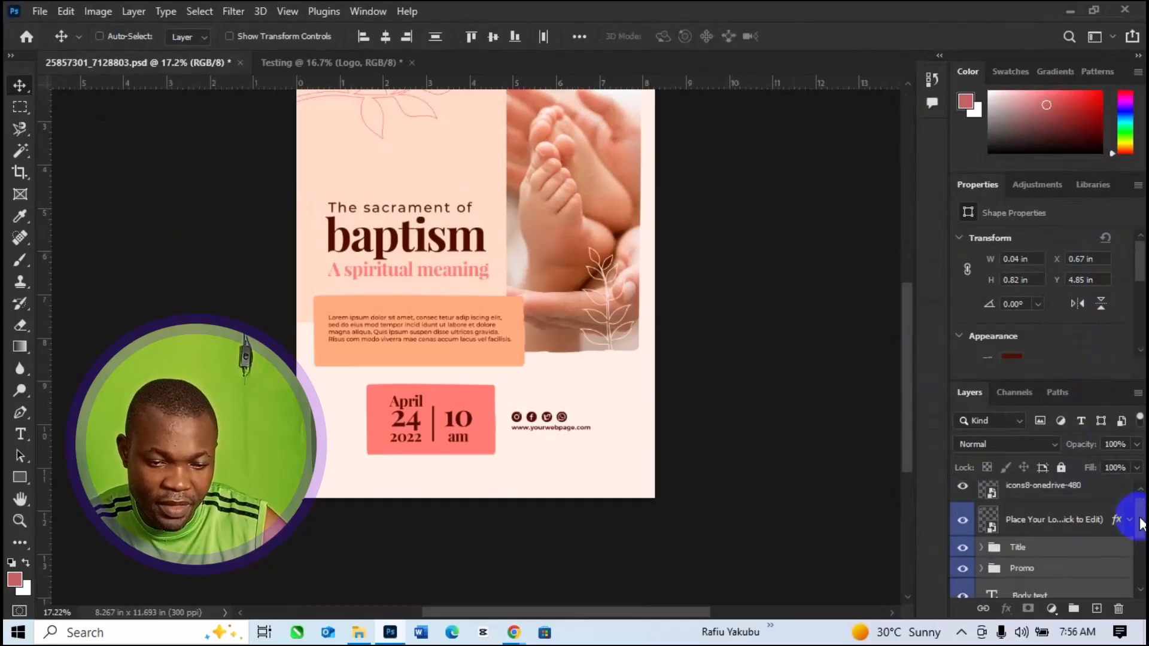
scroll(1035, 574, down, 1)
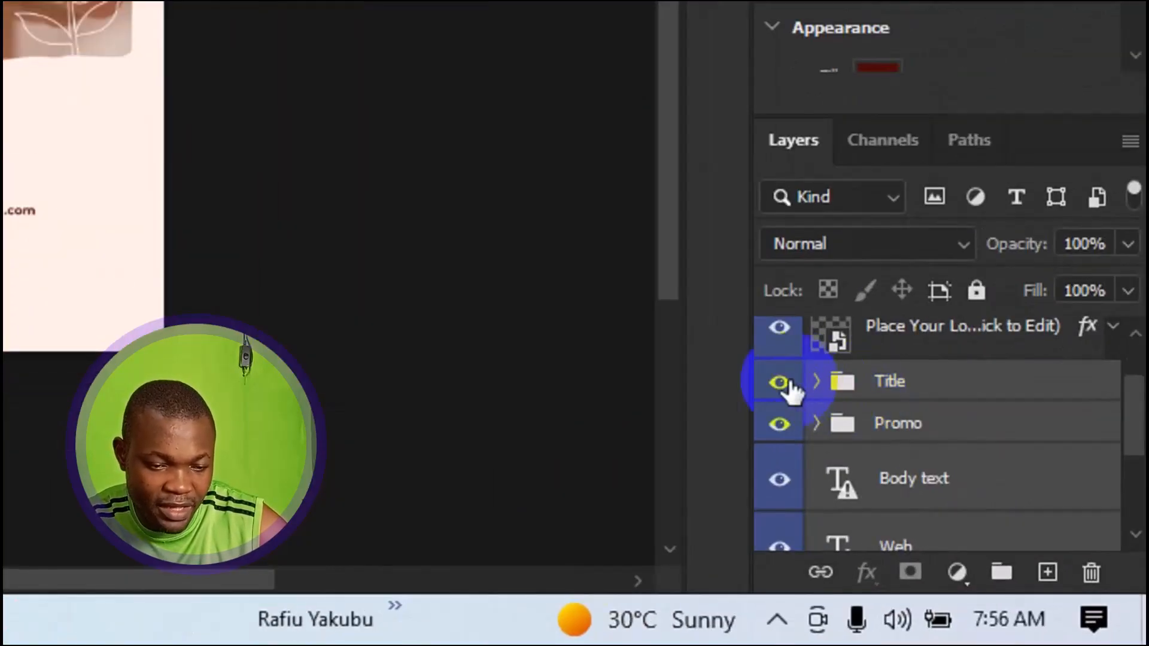
- Toggle the Title group's visibility off and back on to identify which flyer text it holds
click(782, 383)
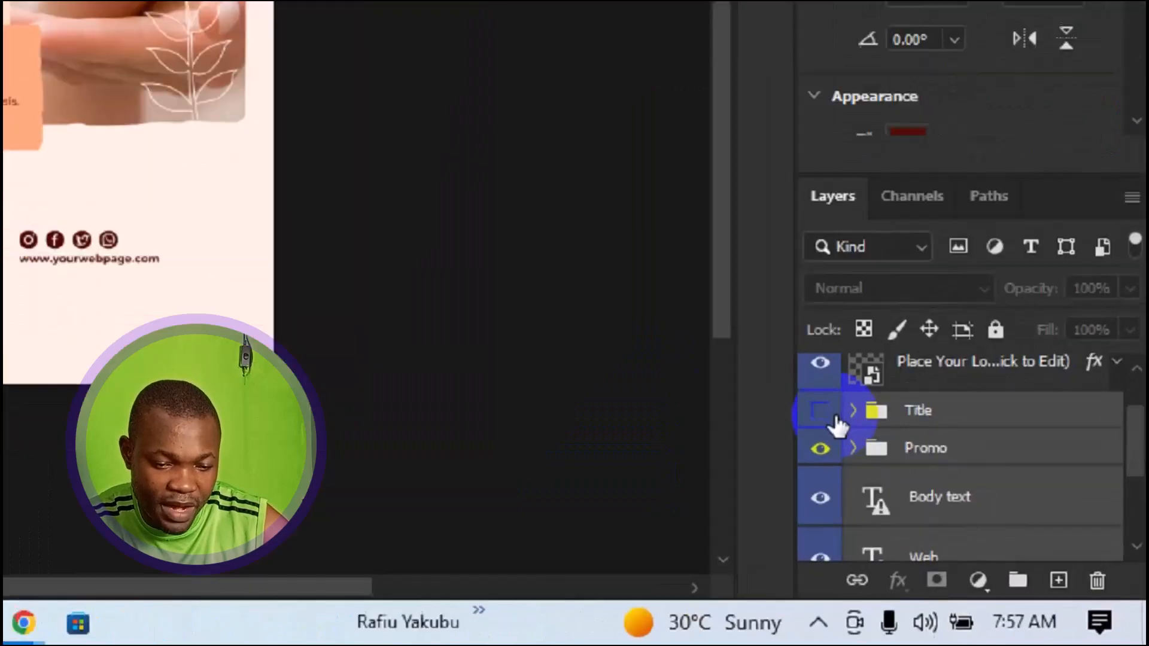
click(825, 413)
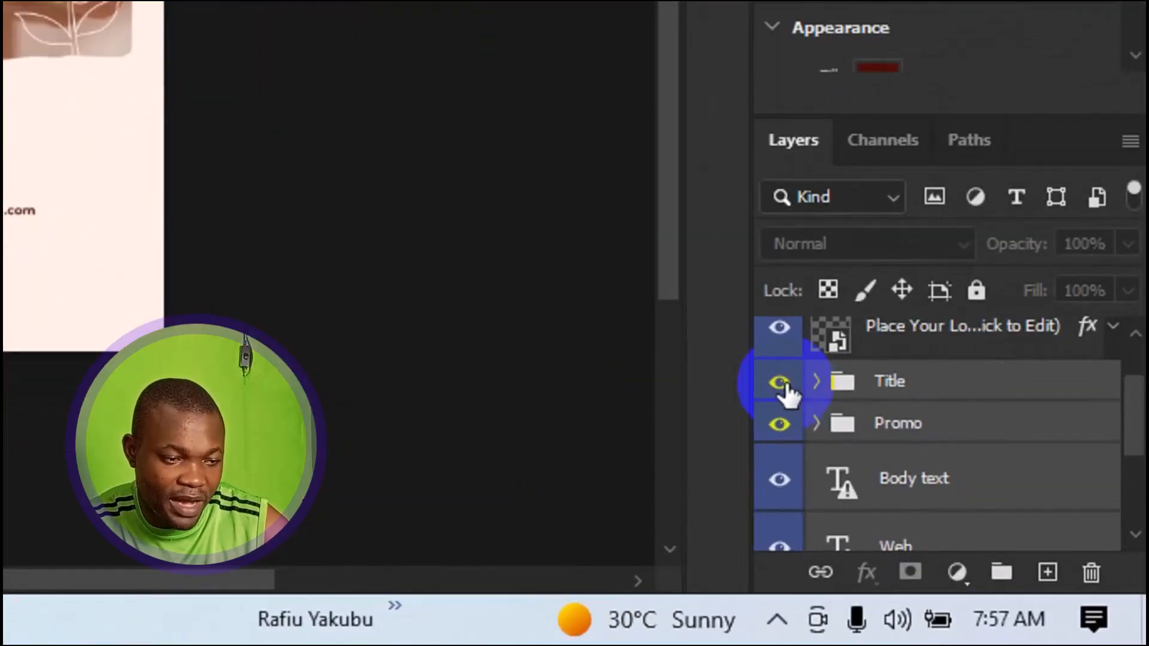
click(784, 384)
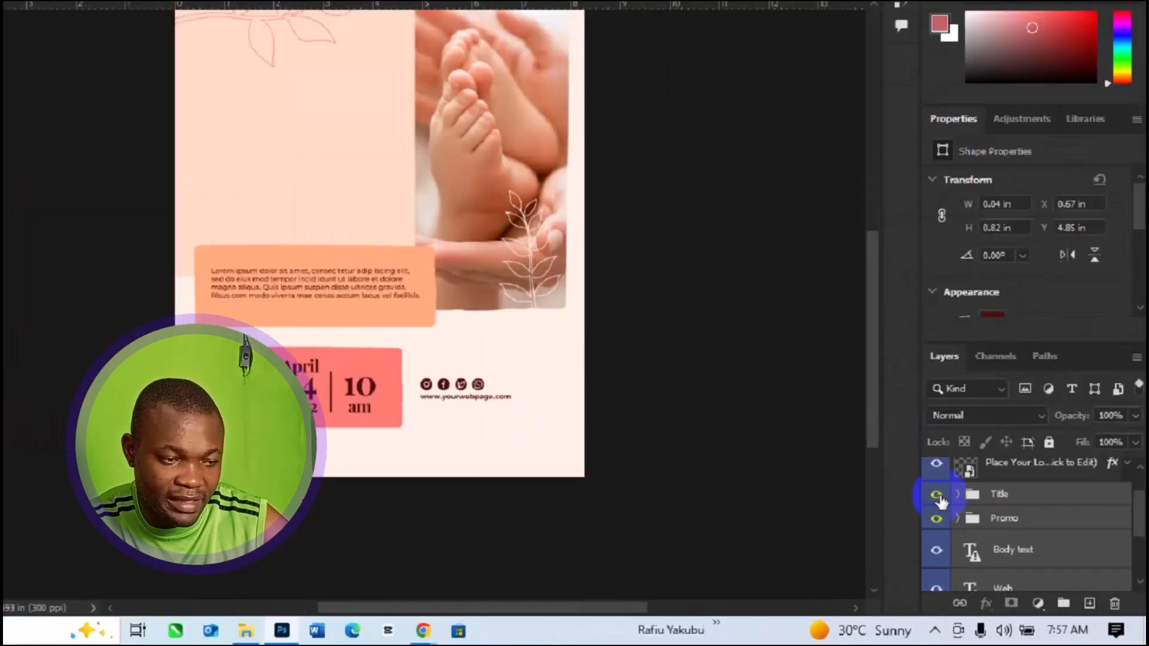
click(783, 385)
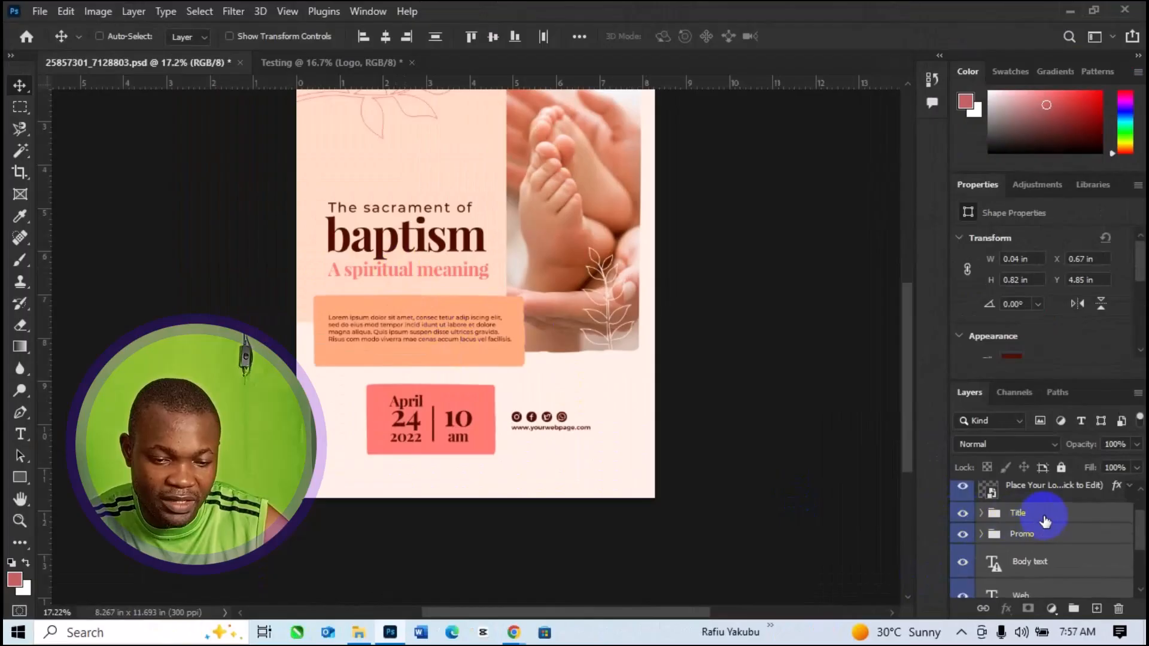
- Ungroup the Title group into its separate text layers
click(1045, 522)
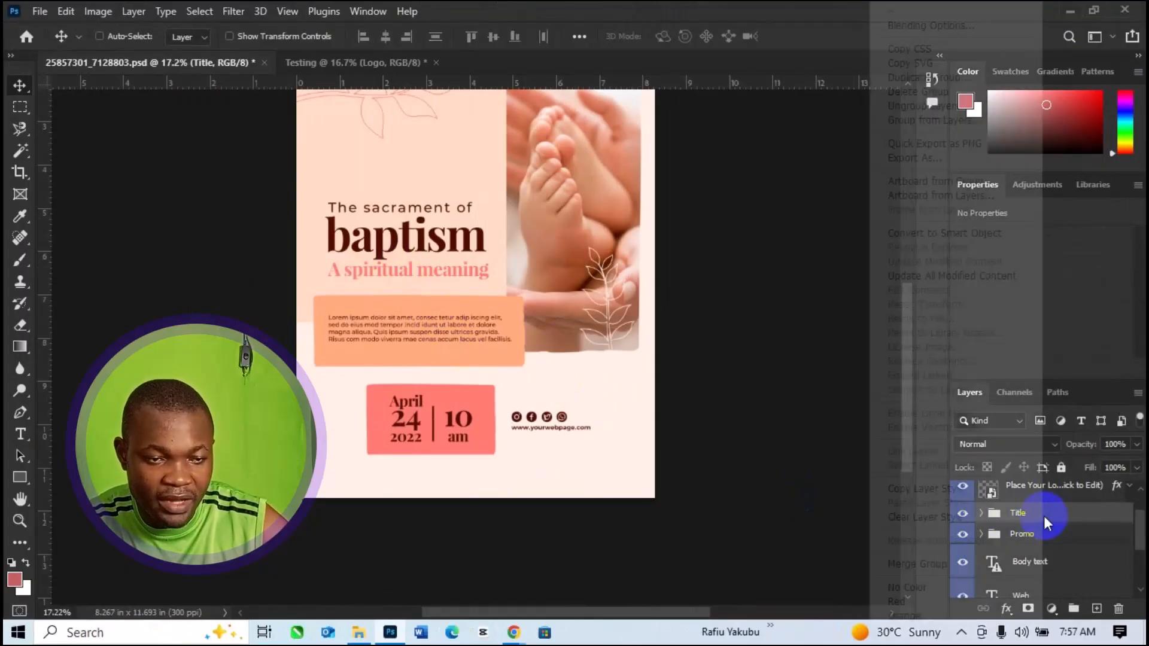
right_click(1045, 523)
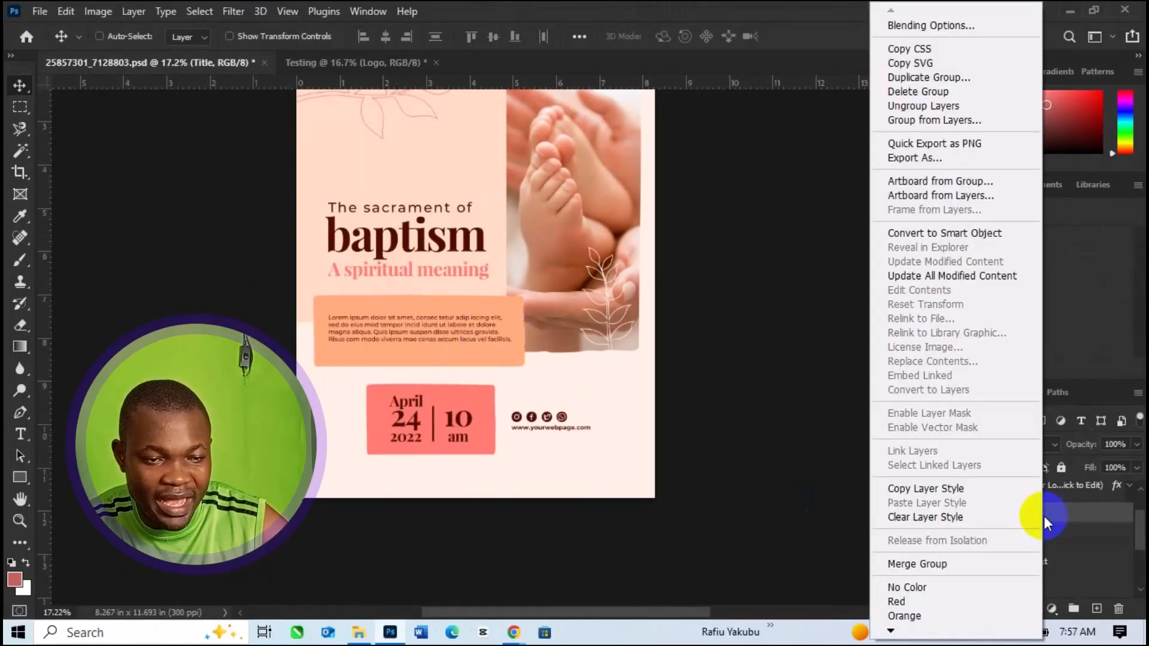
click(918, 106)
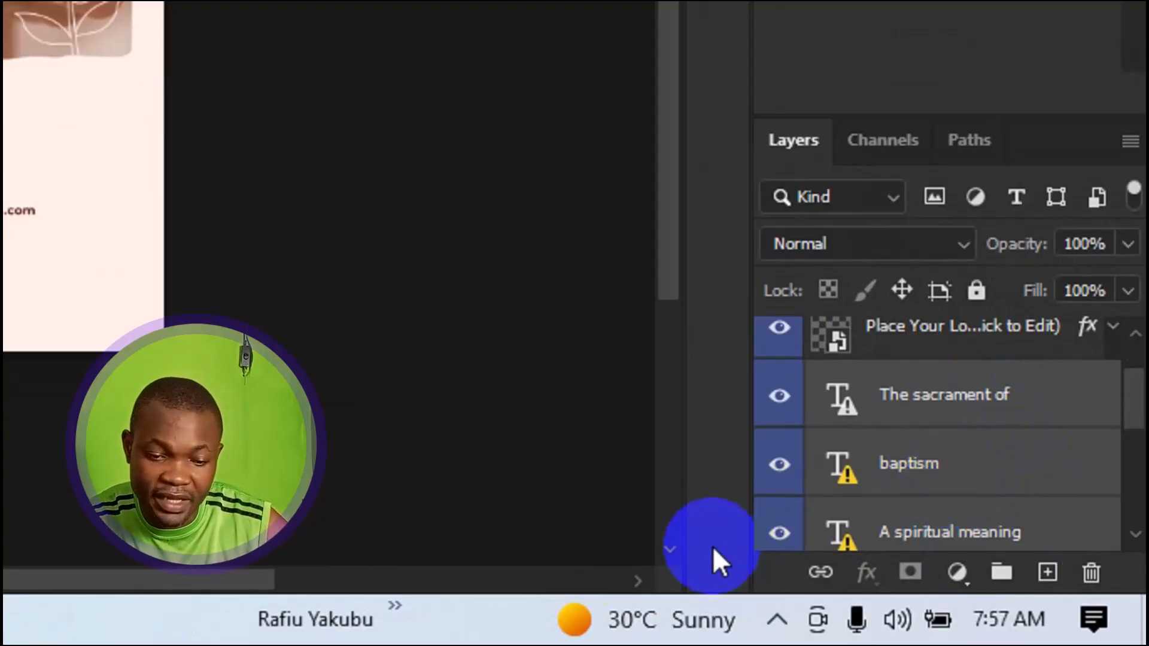
drag(1133, 400, 1132, 409)
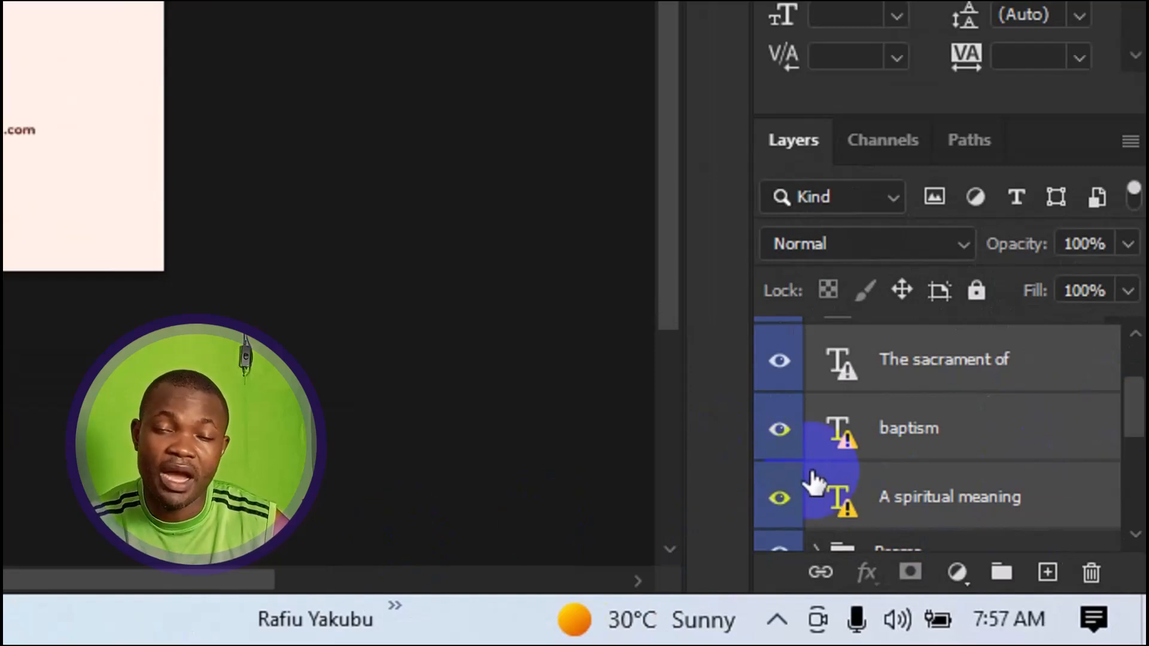
mouse_move(814, 482)
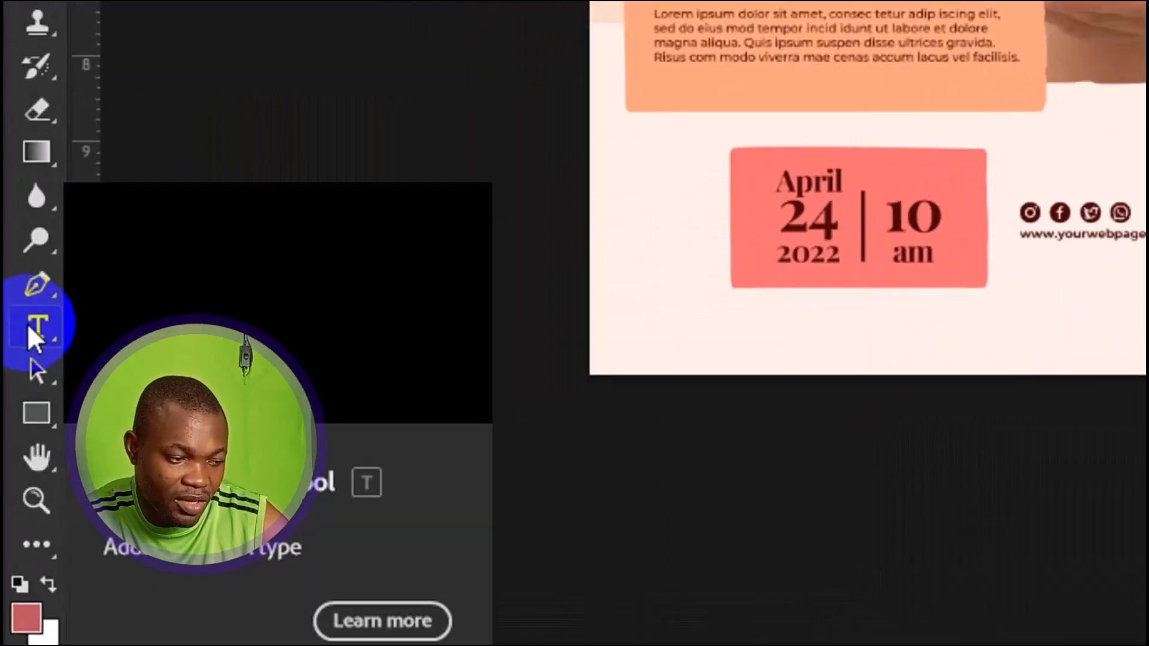
- Start editing the "baptism" headline with the Type tool, replacing its missing PlayfairDisplay Bold font with the default
click(28, 325)
right_click(27, 324)
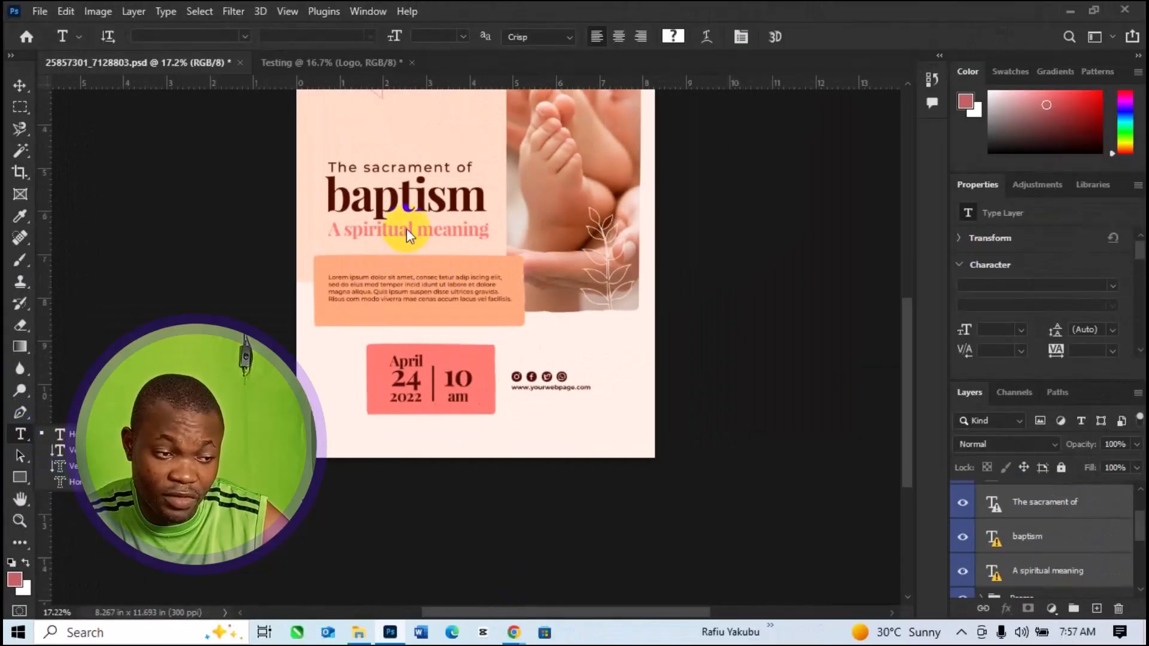
click(373, 208)
click(373, 208)
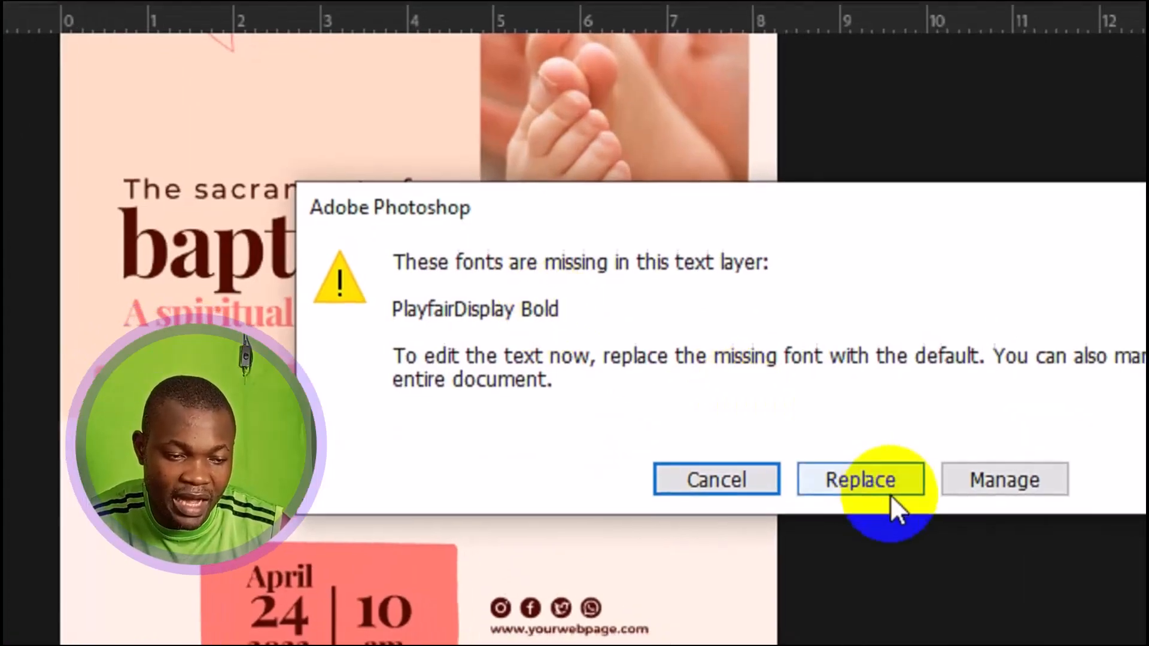
click(862, 477)
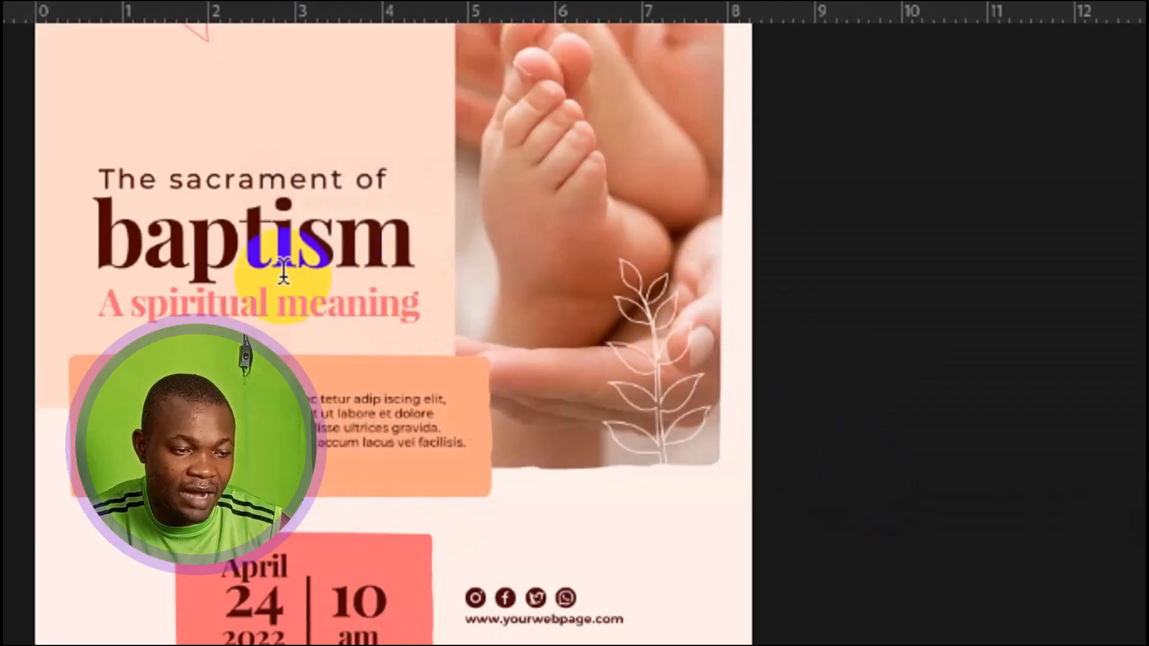
click(283, 246)
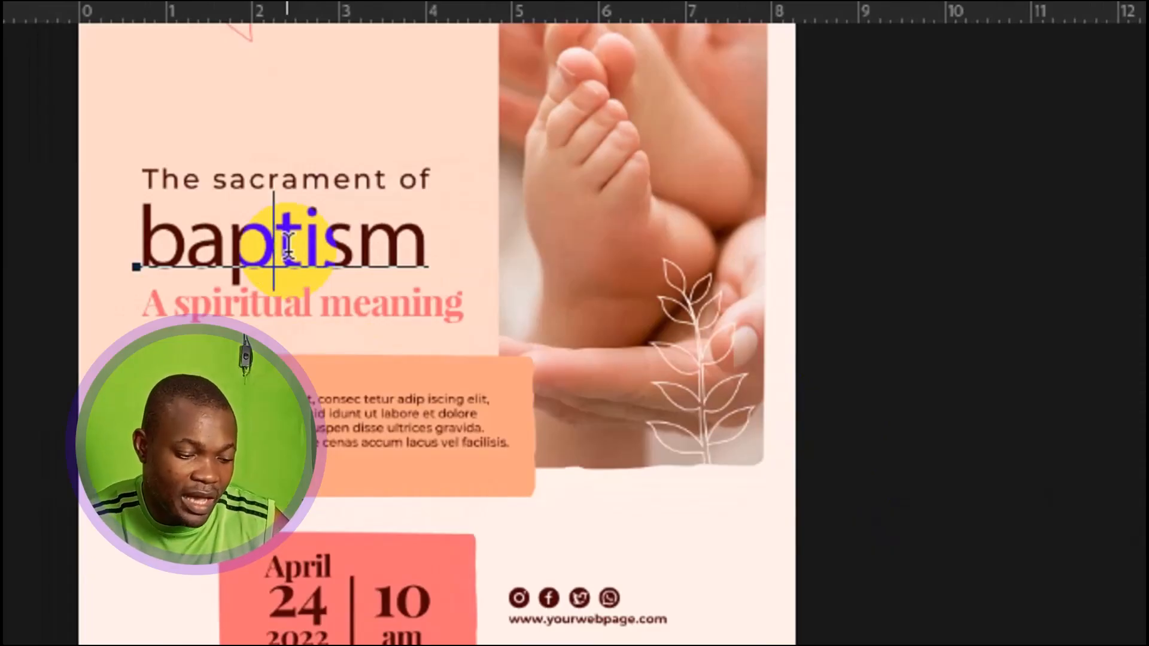
- Replace the headline word "baptism" with "Love Of Life"
double_click(287, 243)
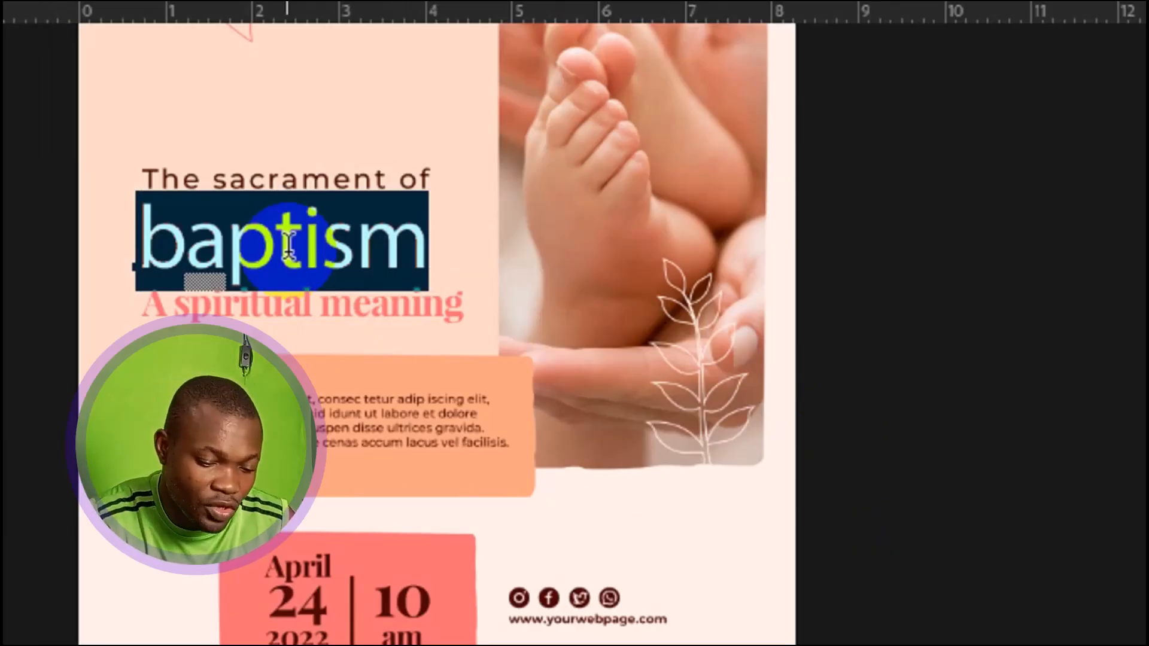
key(Escape)
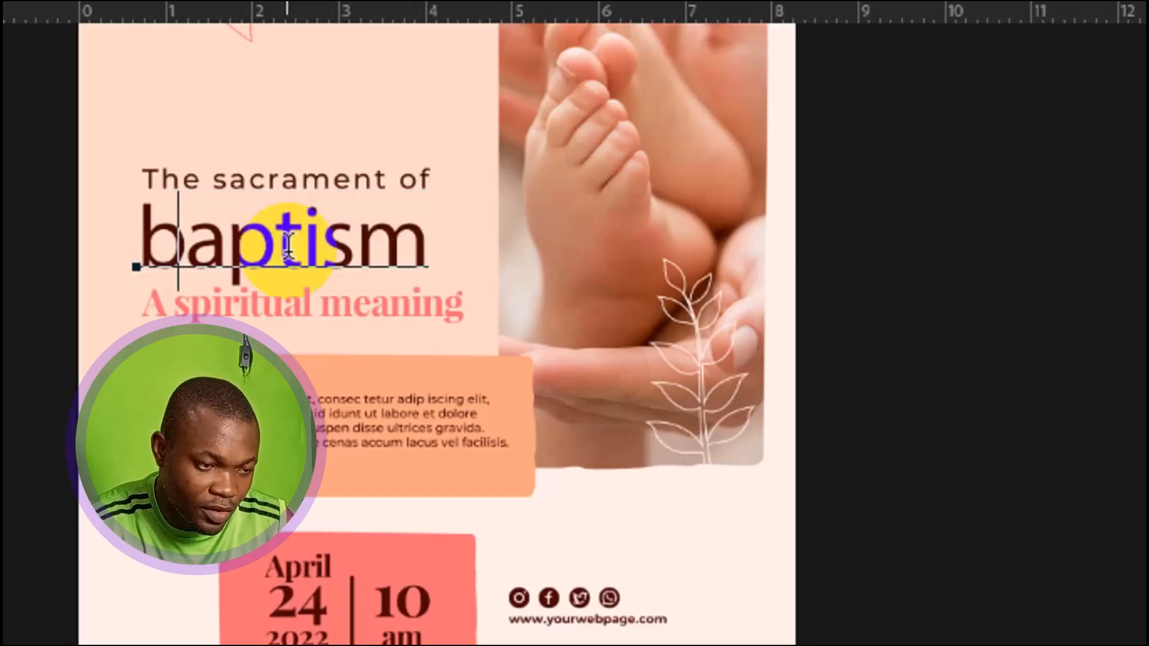
text(Love Of)
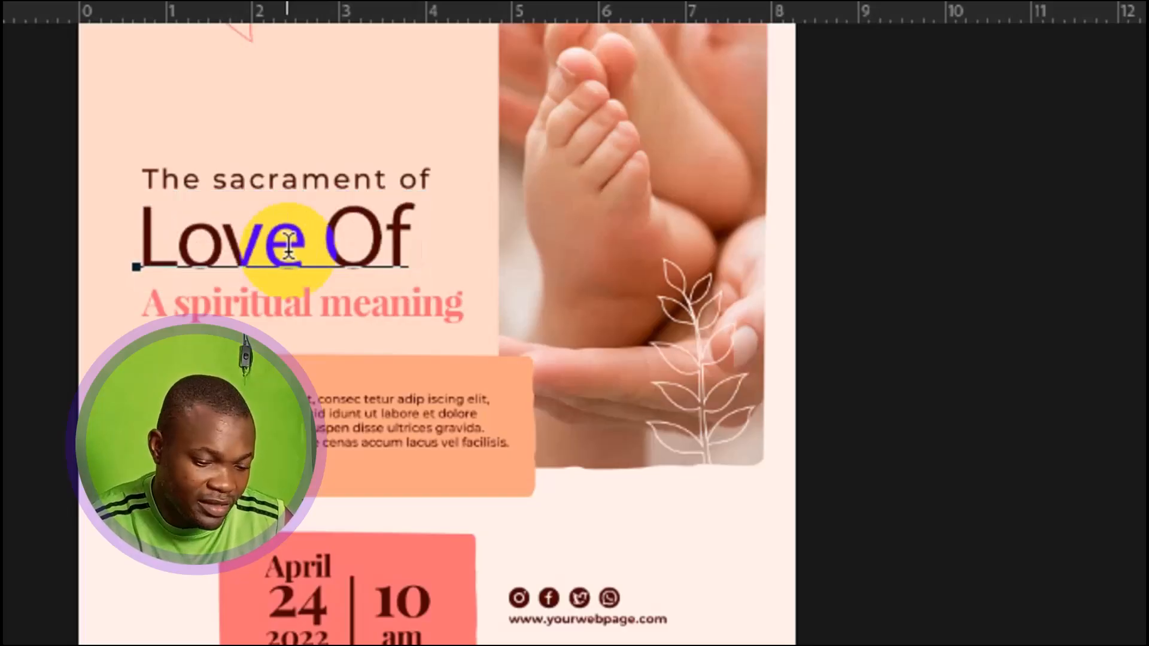
text( Li)
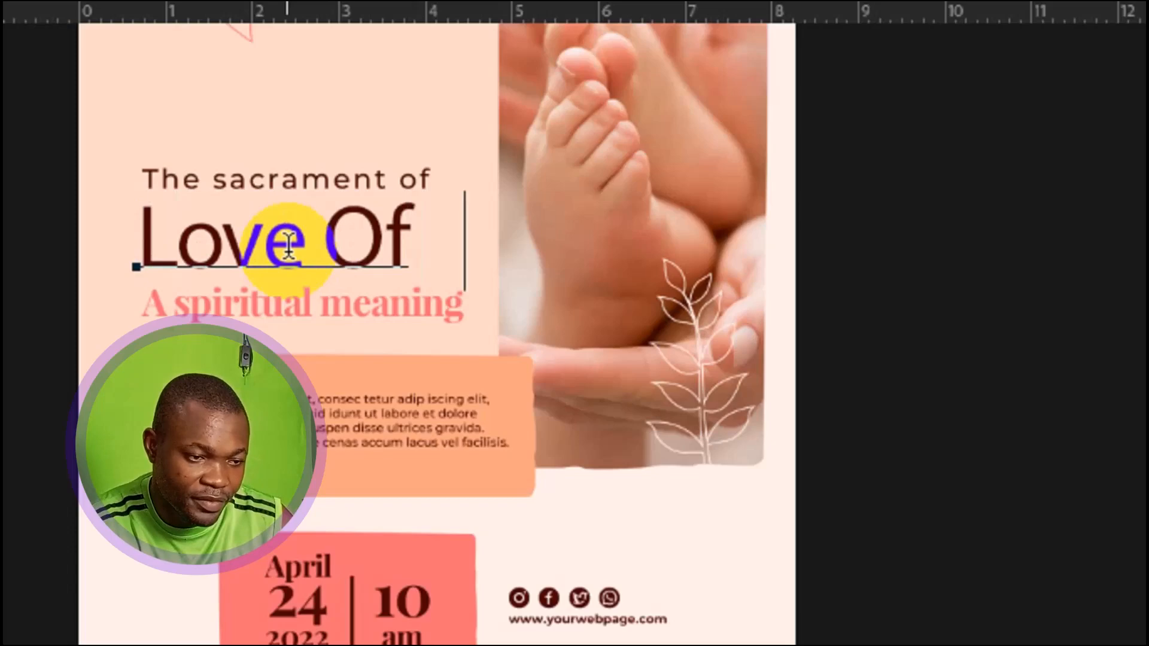
text(fe)
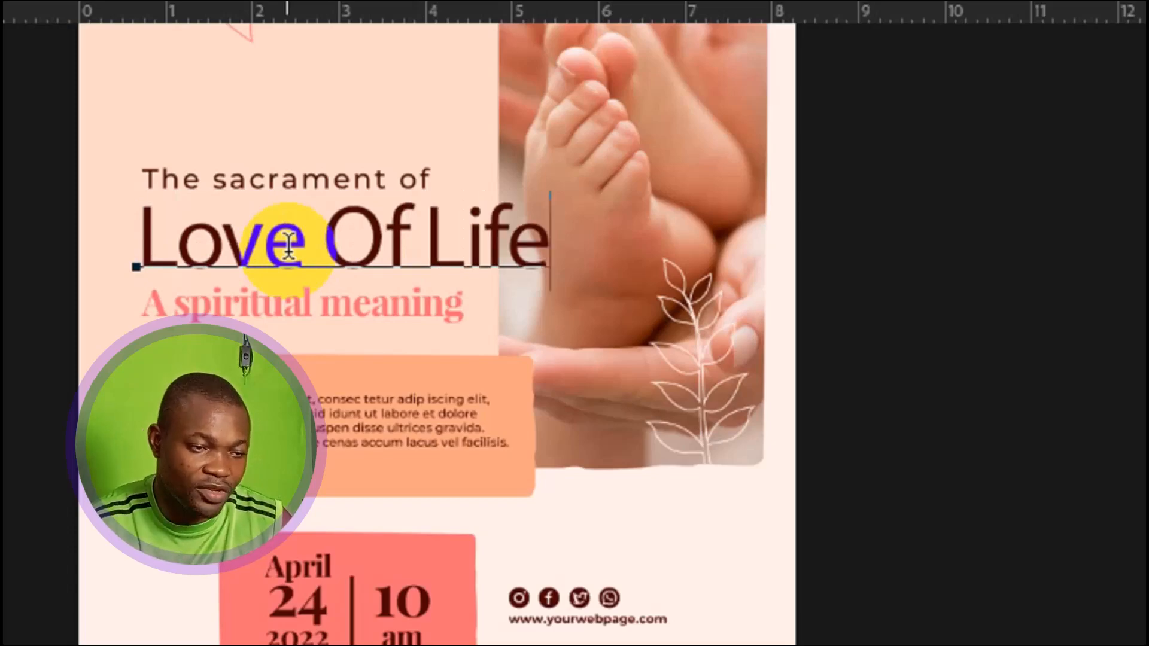
- Set the font size of the whole "Love Of Life" headline to 45 pt
key(ctrl+a)
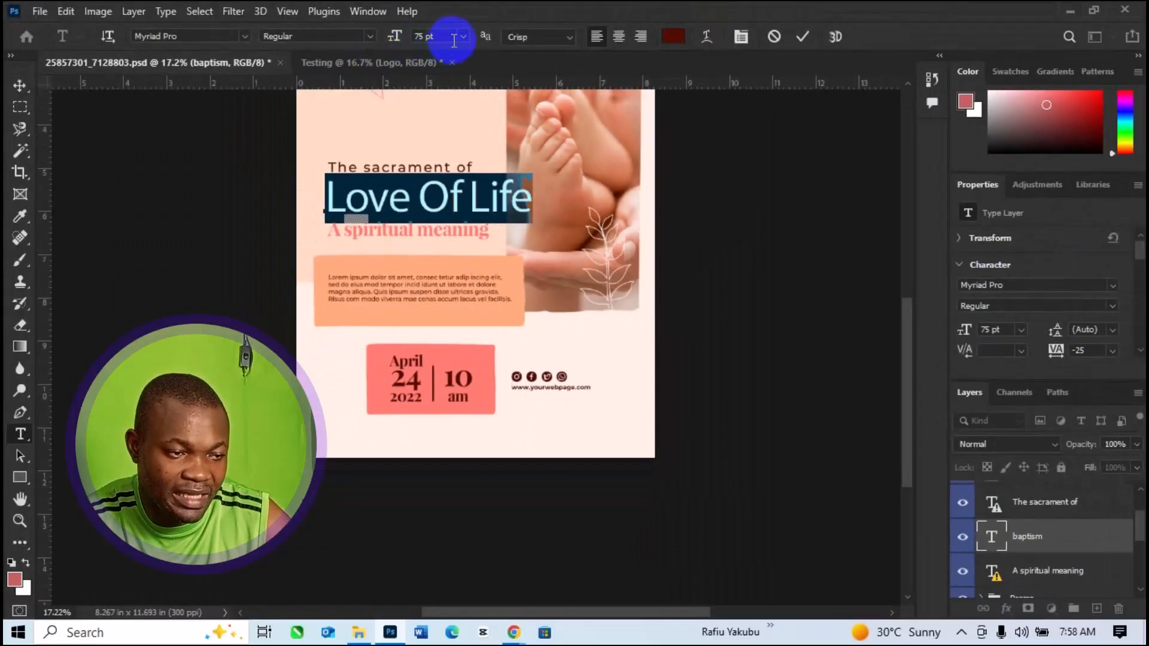
click(427, 38)
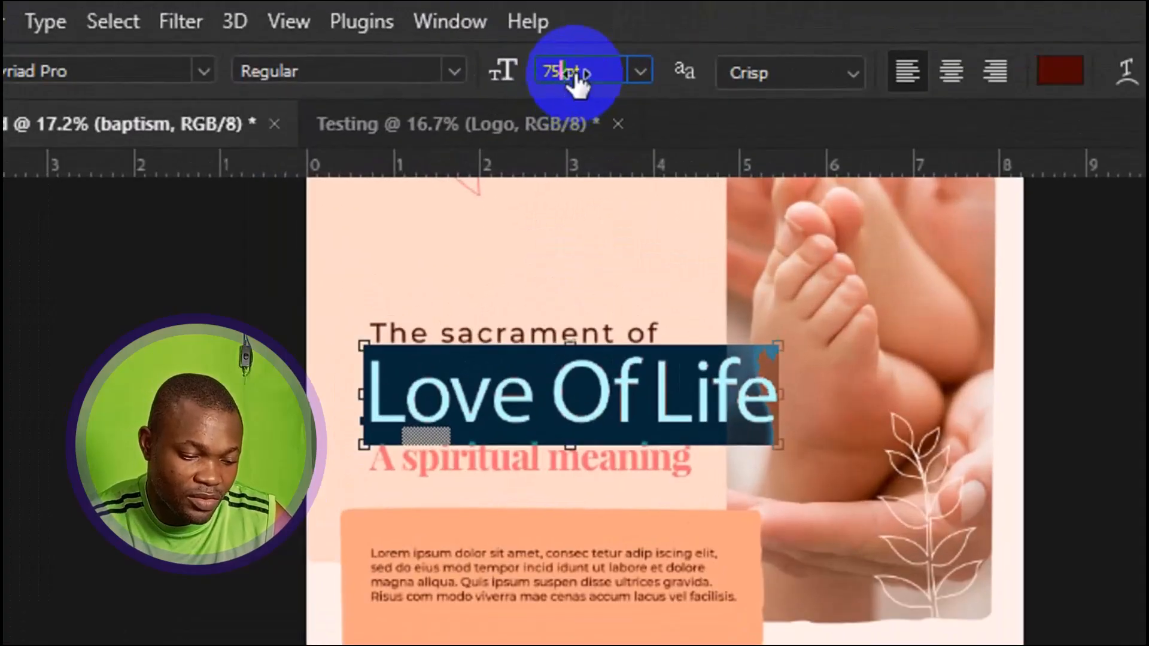
double_click(565, 76)
text(45)
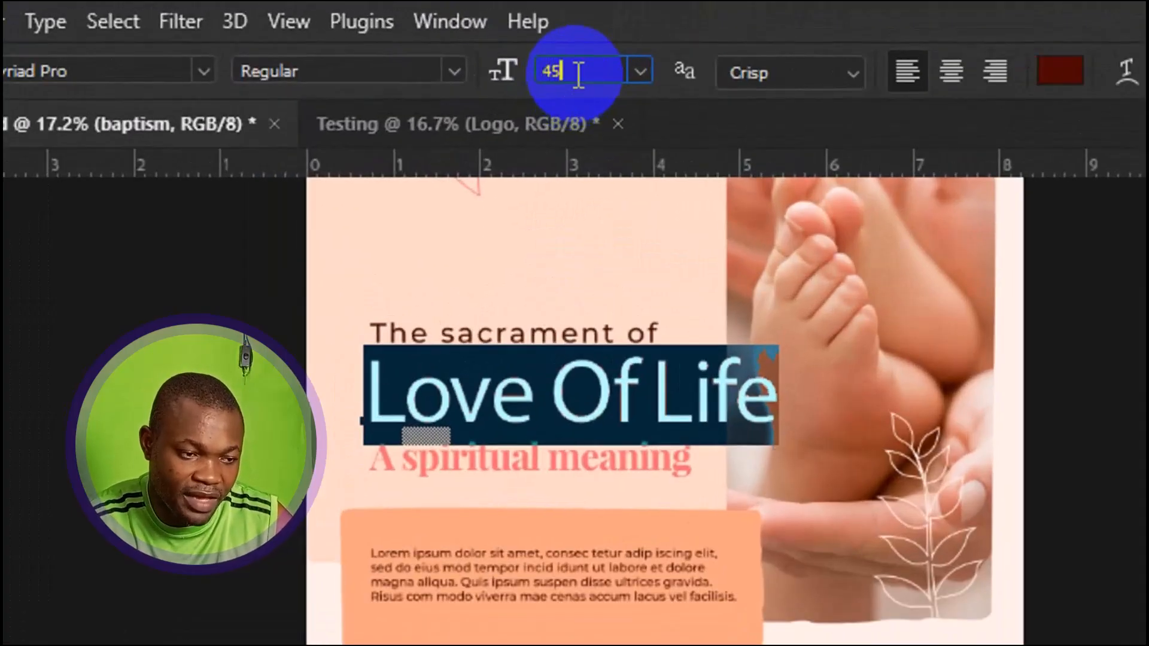
key(Return)
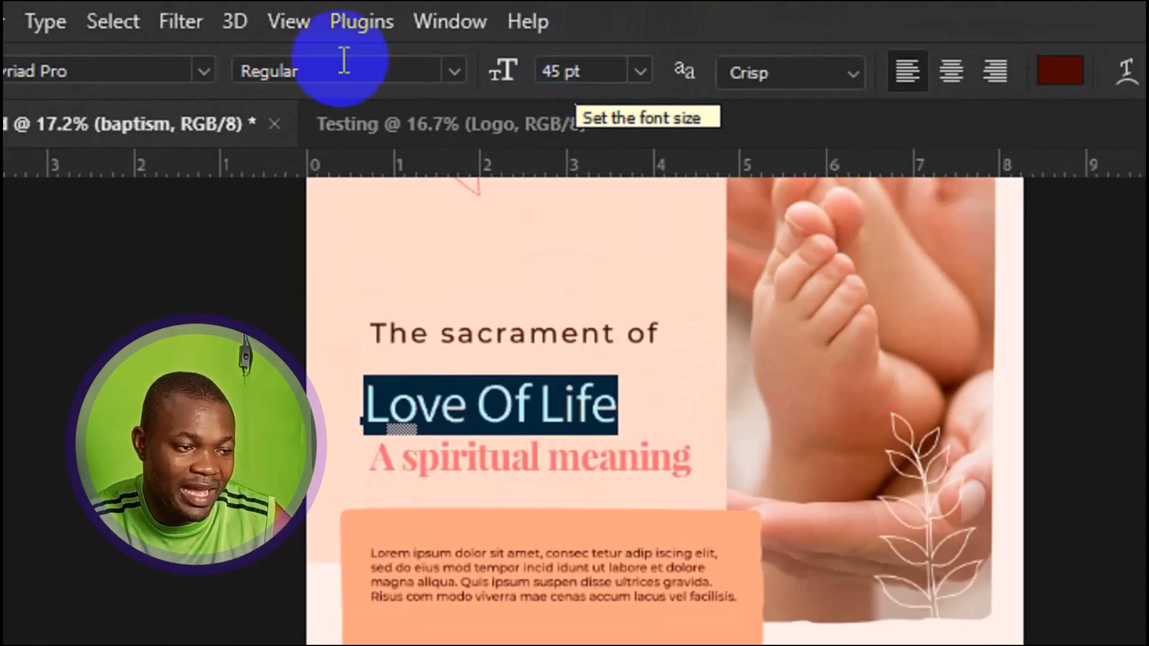
- Change the "Love Of Life" headline's typeface to Segoe UI with the Bold style
click(277, 72)
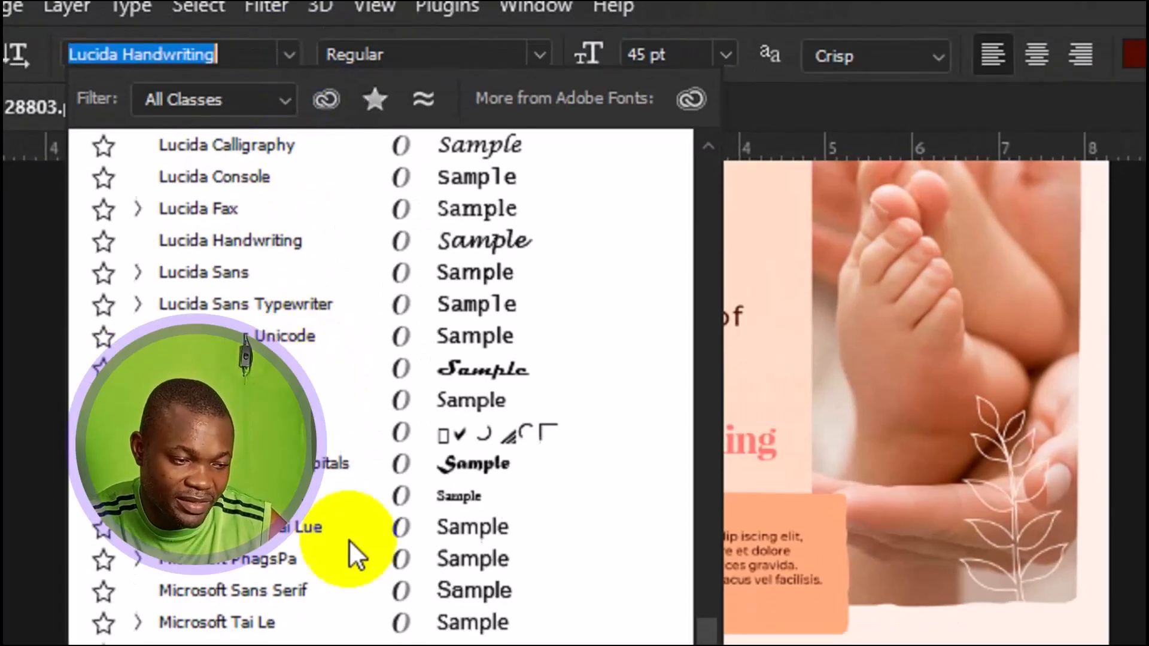
scroll(435, 583, down, 1)
scroll(450, 599, down, 1)
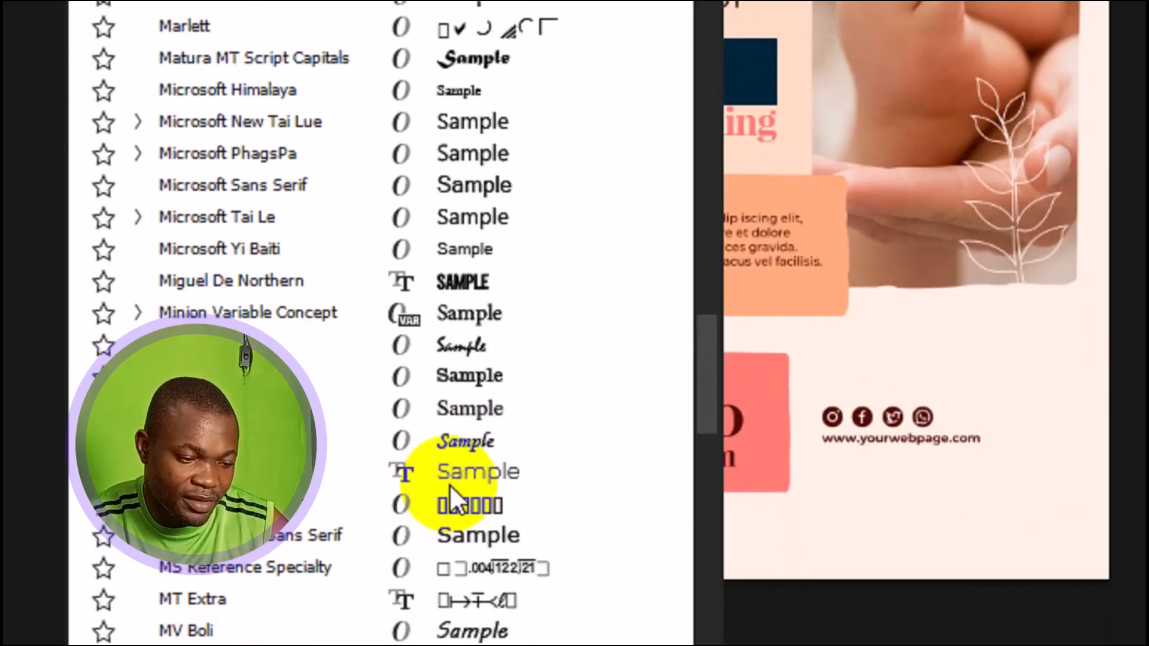
scroll(450, 484, down, 2)
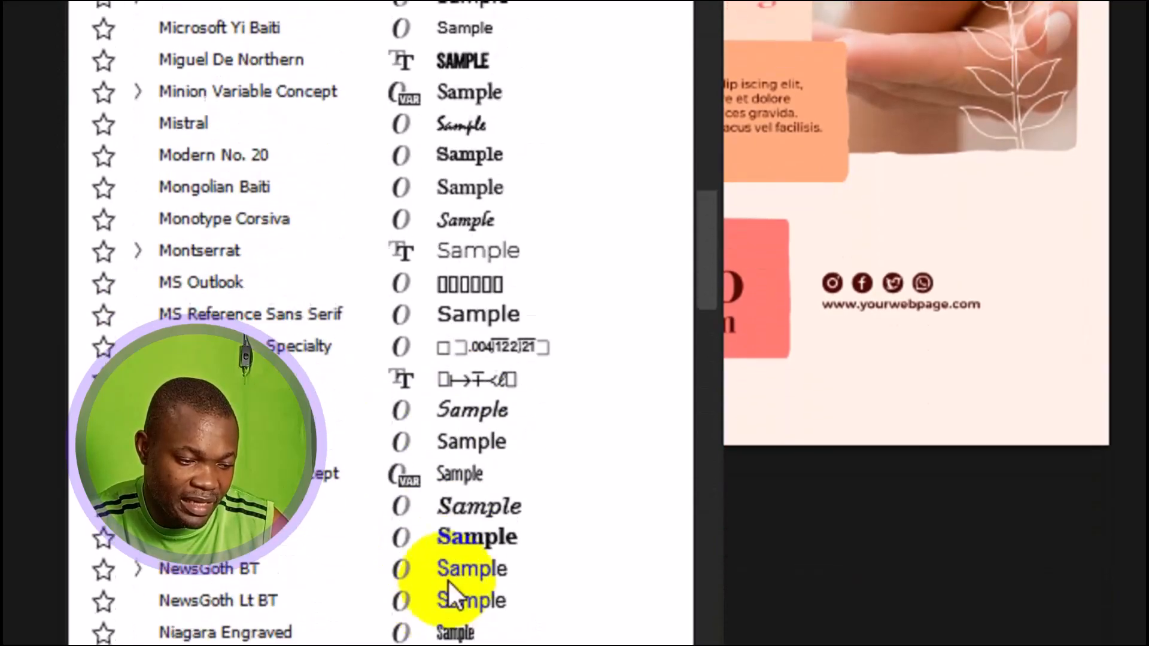
scroll(457, 511, down, 1)
scroll(452, 487, down, 1)
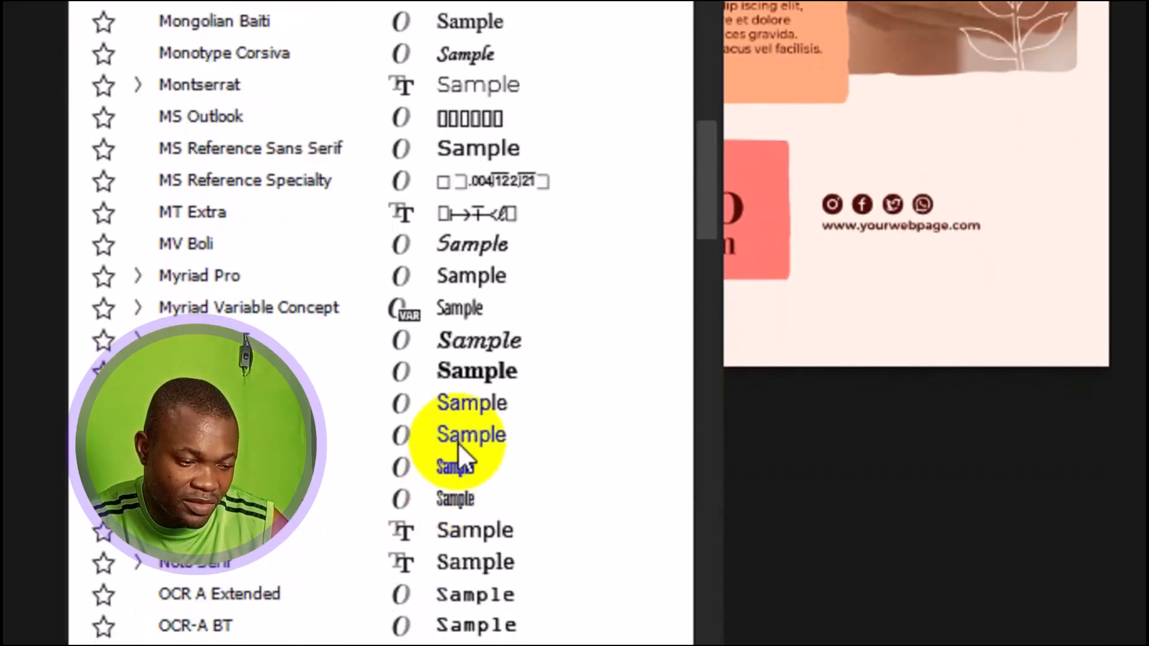
scroll(458, 449, down, 1)
scroll(459, 437, down, 1)
scroll(459, 417, down, 8)
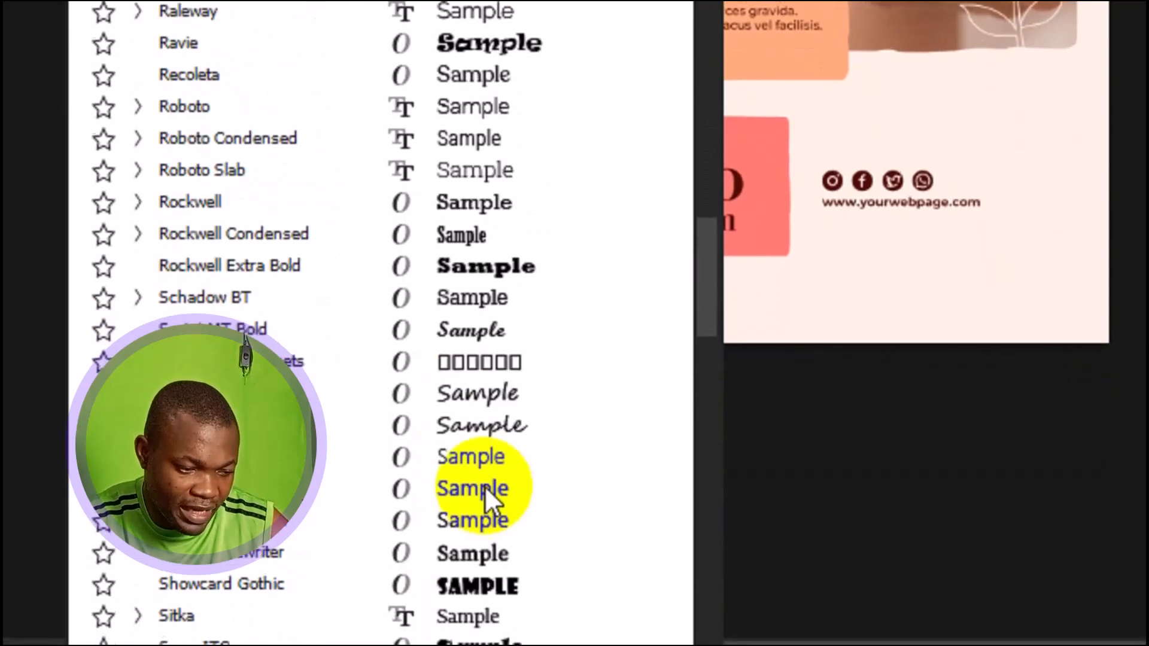
click(476, 455)
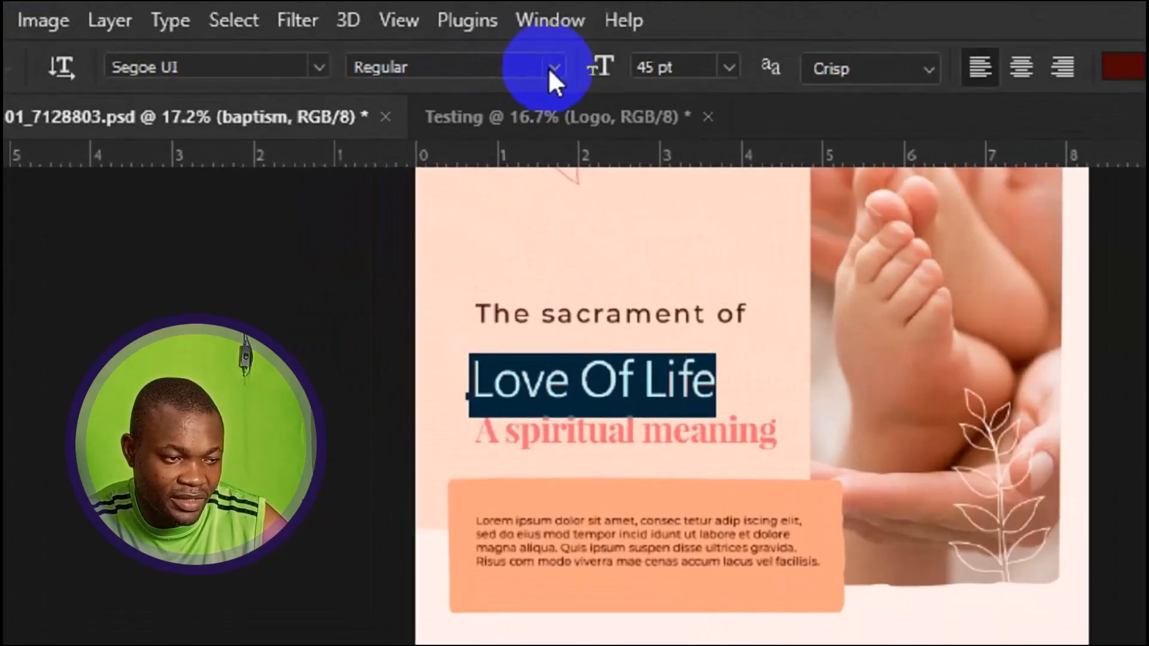
click(368, 37)
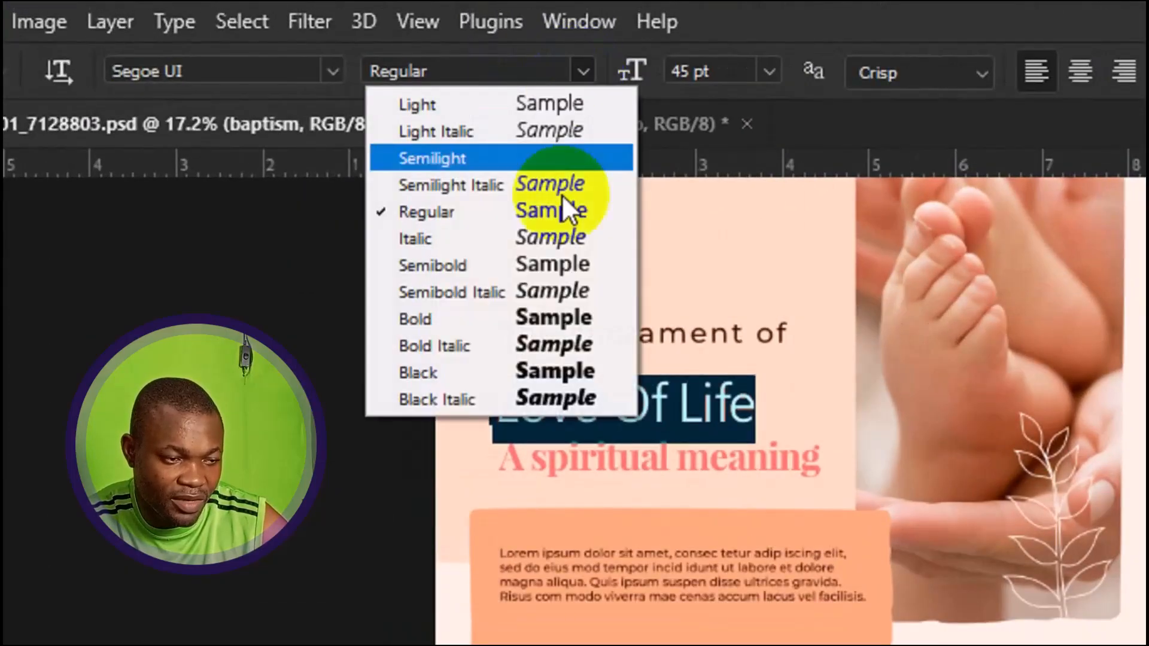
click(569, 317)
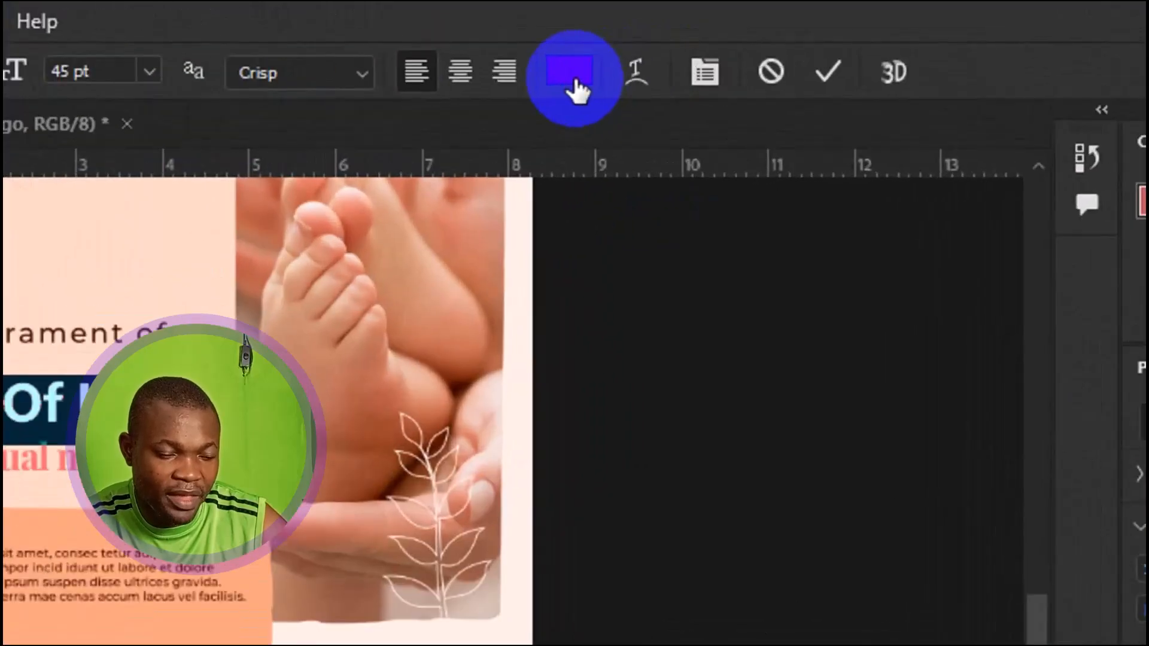
- Recolour the "Love Of Life" headline dark blue (020052) and commit the text edit
click(573, 96)
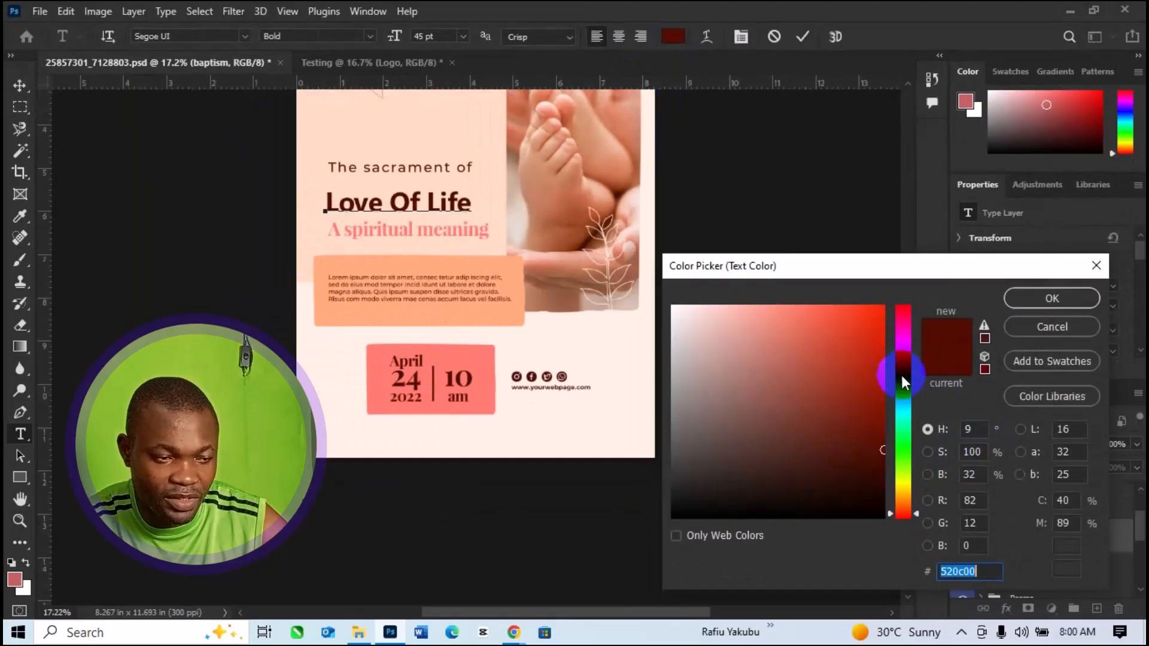
click(912, 400)
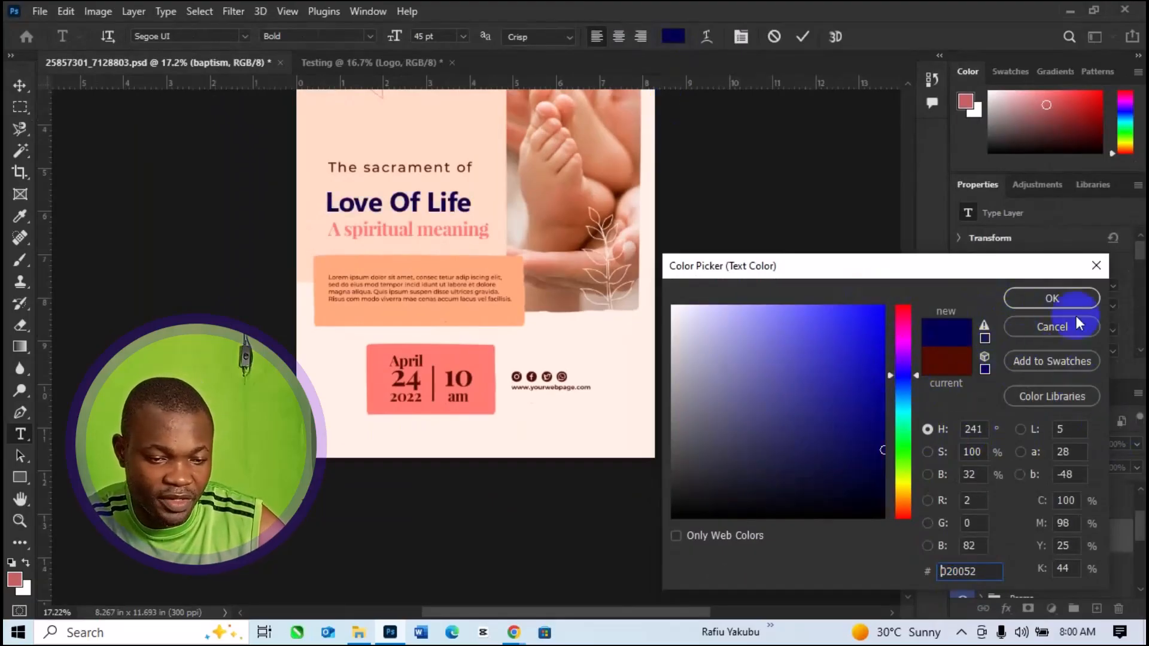
click(1053, 300)
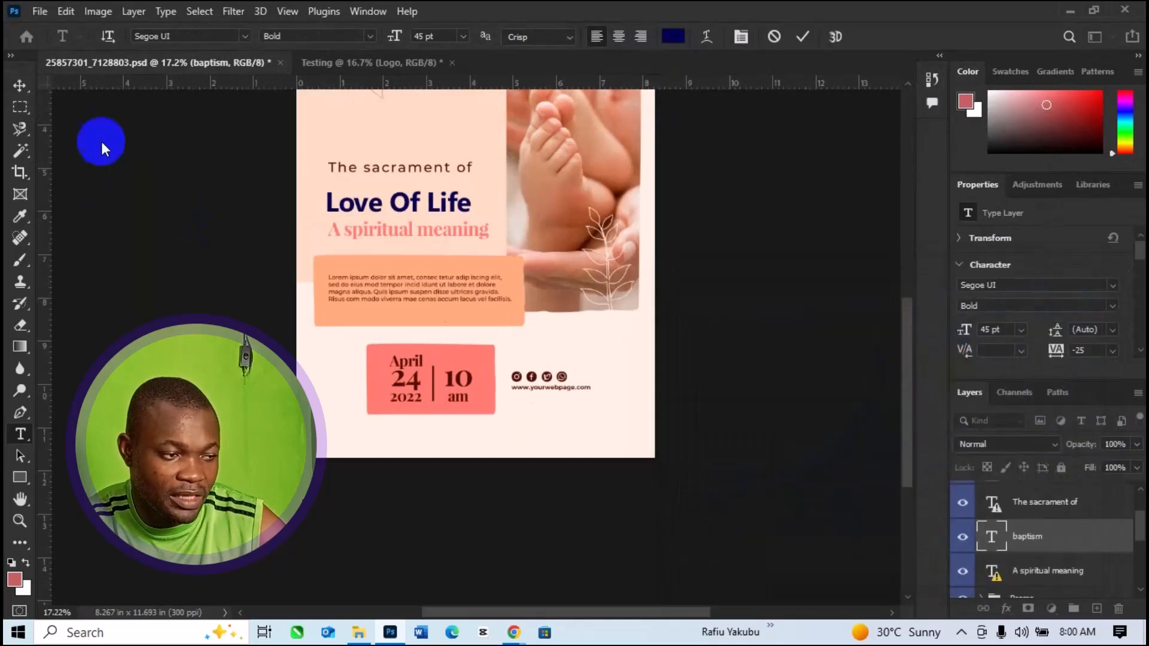
click(13, 87)
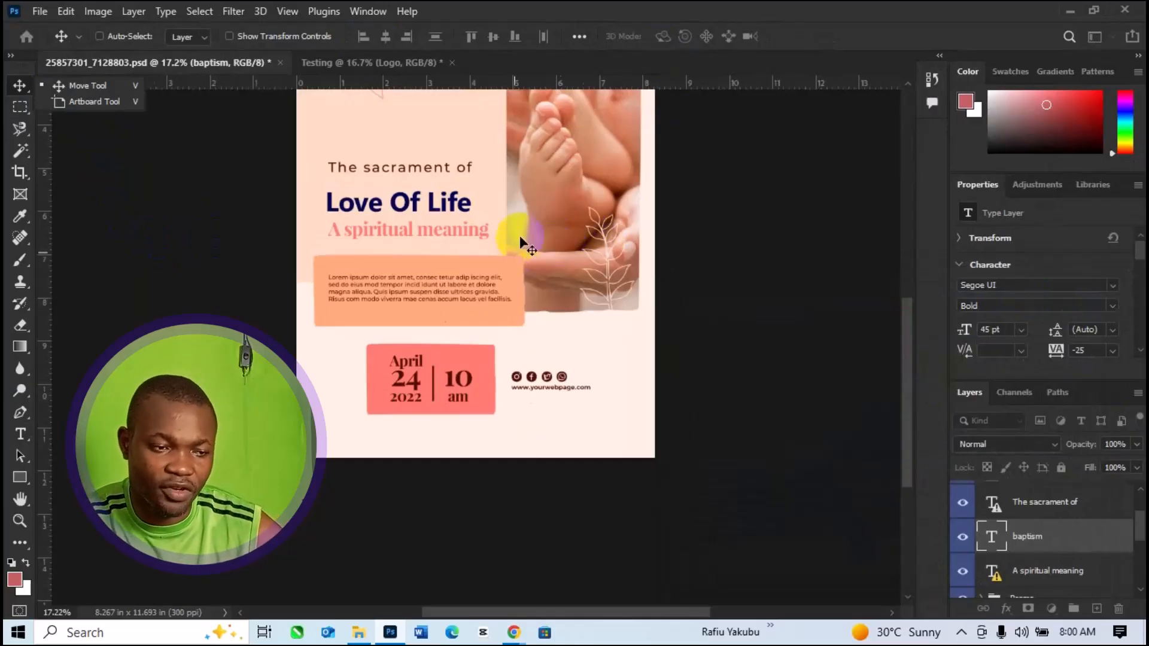
scroll(562, 227, up, 1)
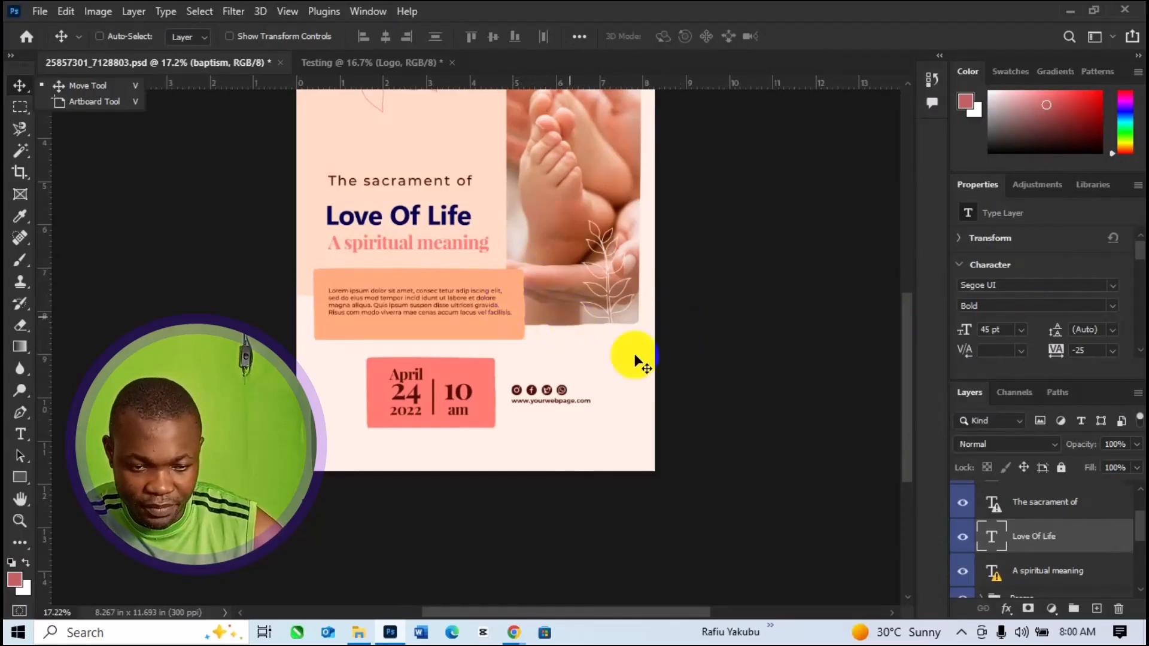
click(1016, 544)
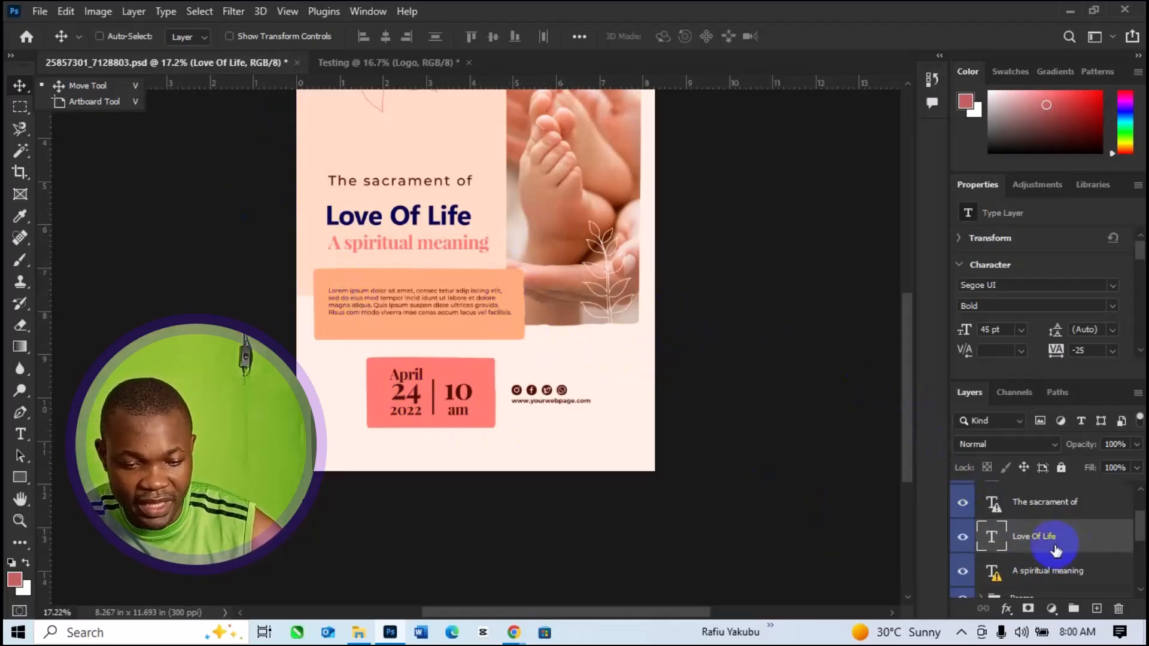
- Ungroup the Image group near the end of the layer stack
scroll(1056, 551, down, 2)
scroll(1056, 551, down, 3)
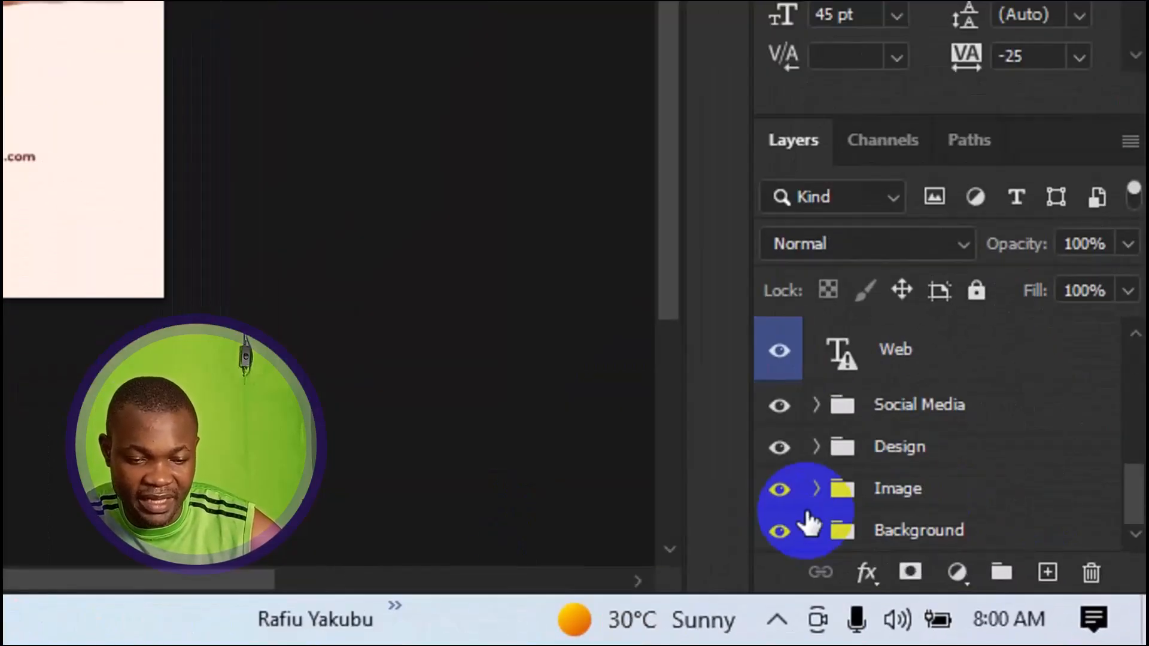
click(889, 494)
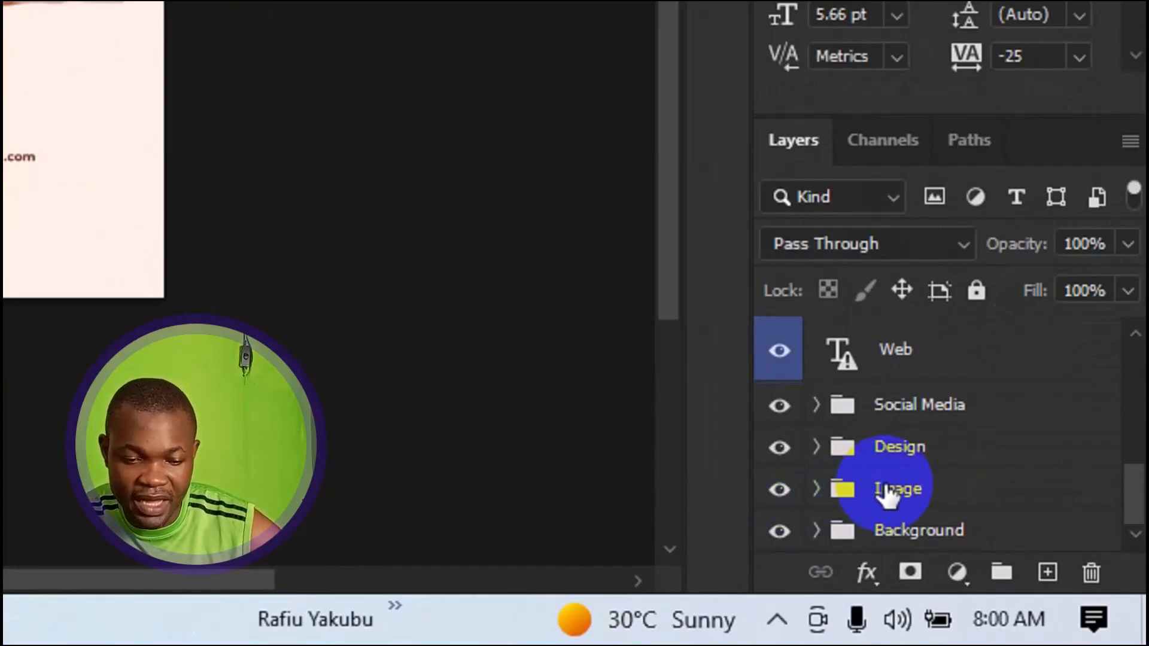
right_click(888, 491)
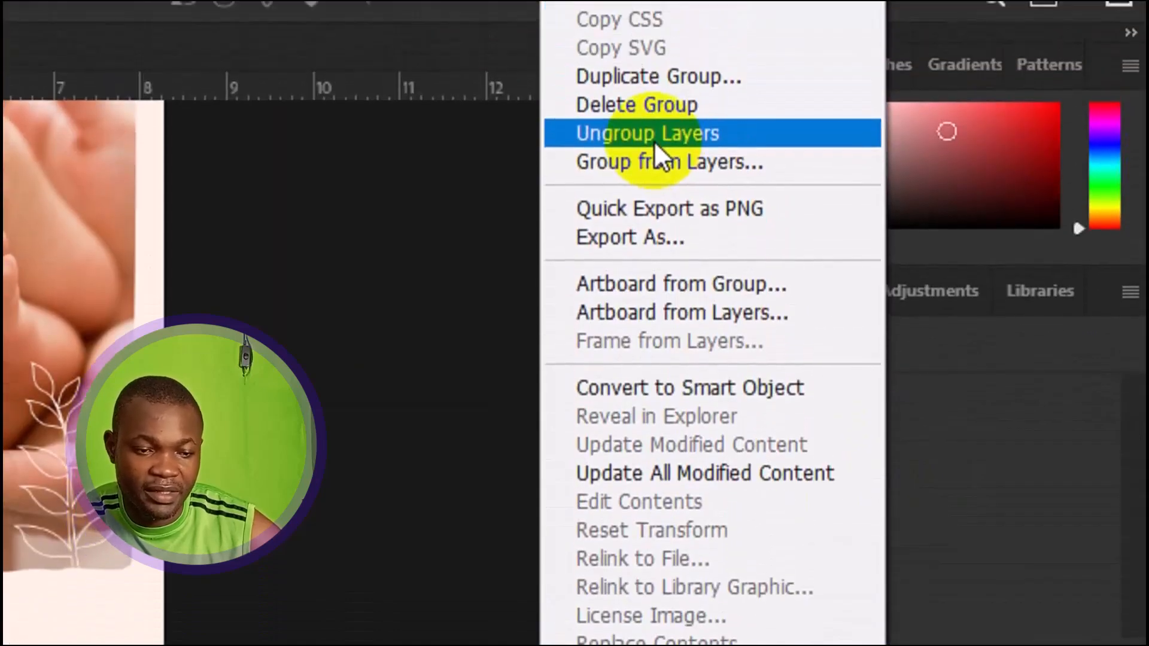
click(653, 133)
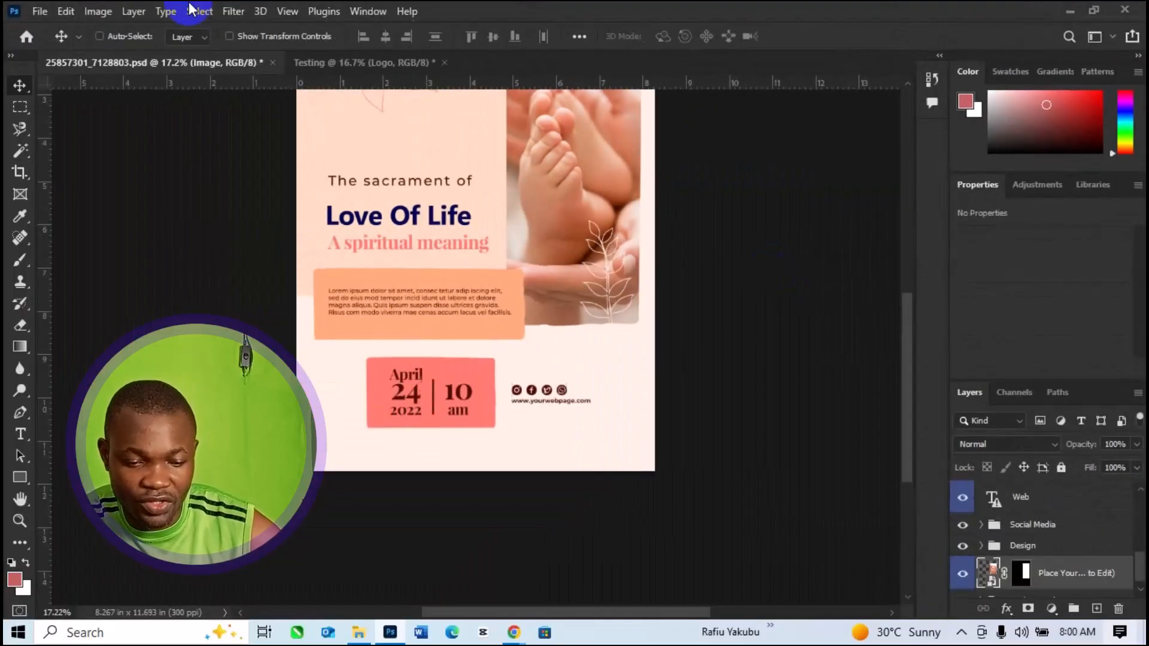
- Open the contents of the "Place Your Image Here" smart object for editing
click(981, 608)
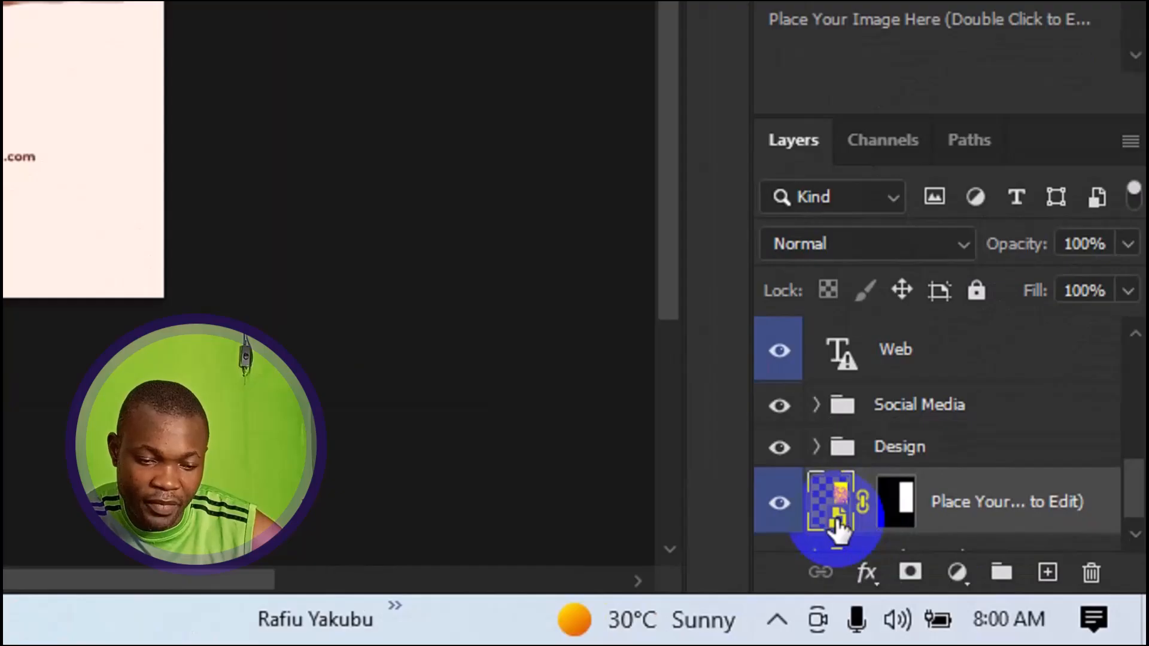
double_click(838, 524)
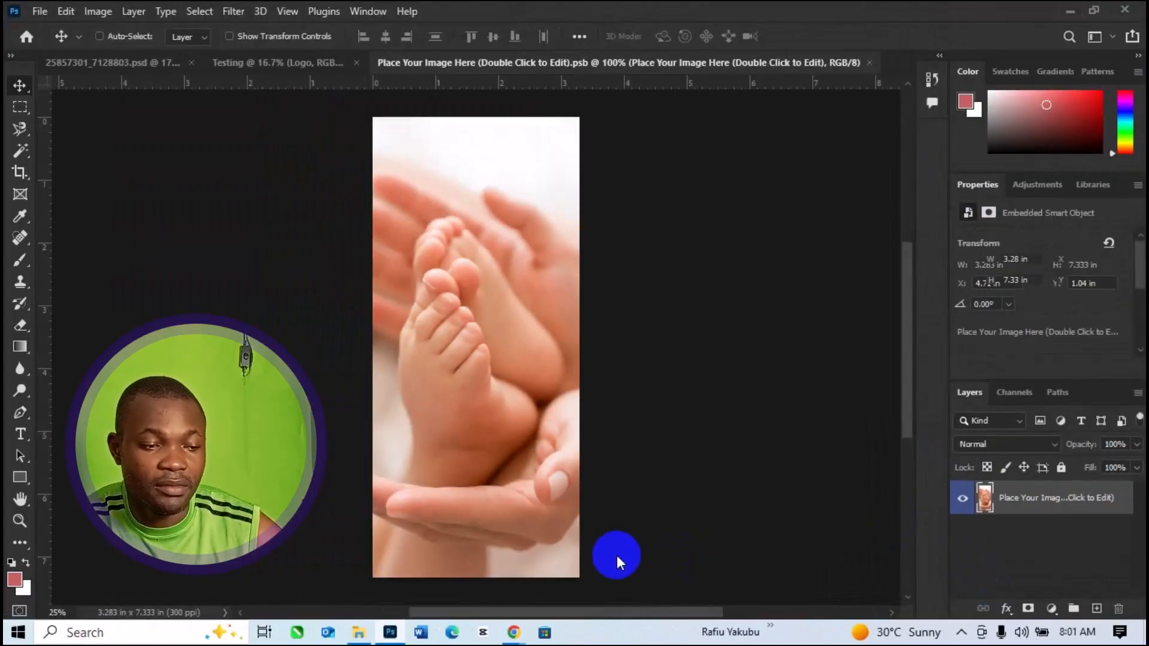
click(592, 326)
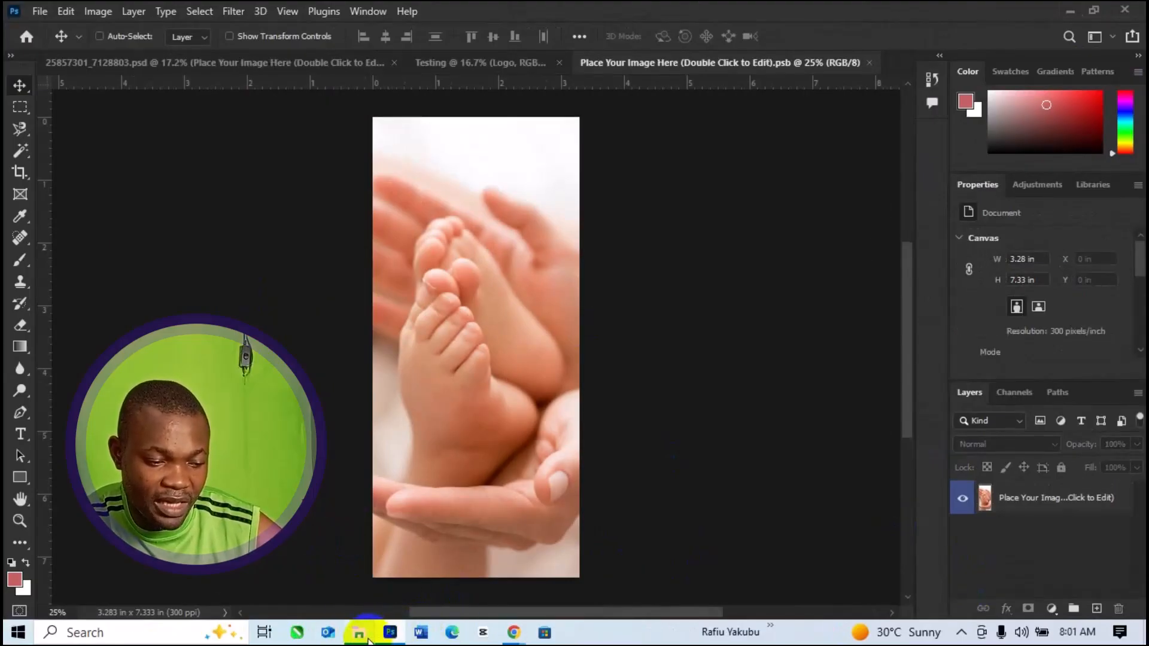
- Place the baby photo IMG_20250925_084918_066 from the Downloads folder in File Explorer into the open smart object document
mouse_move(369, 640)
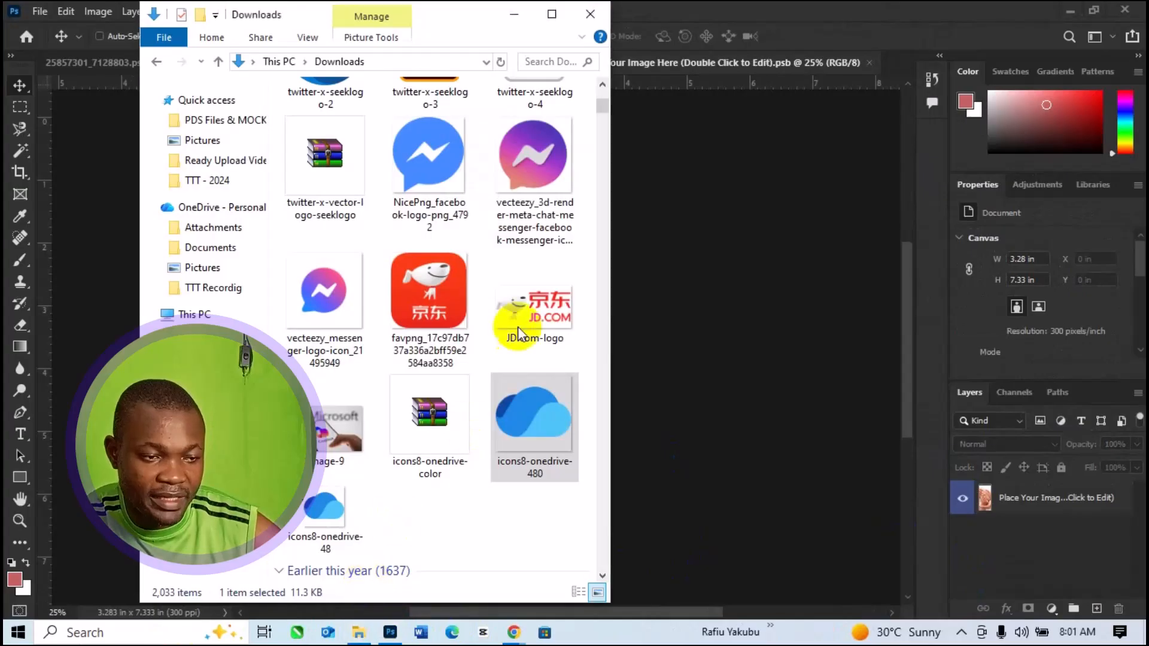
click(603, 576)
scroll(604, 576, down, 10)
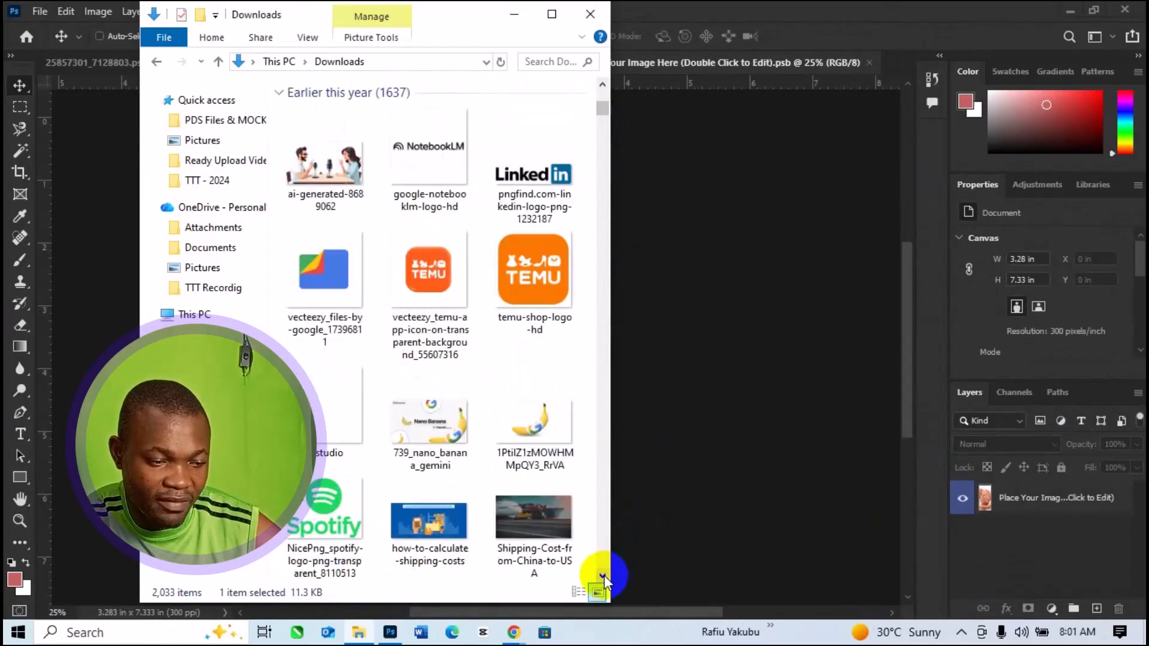
scroll(604, 576, down, 3)
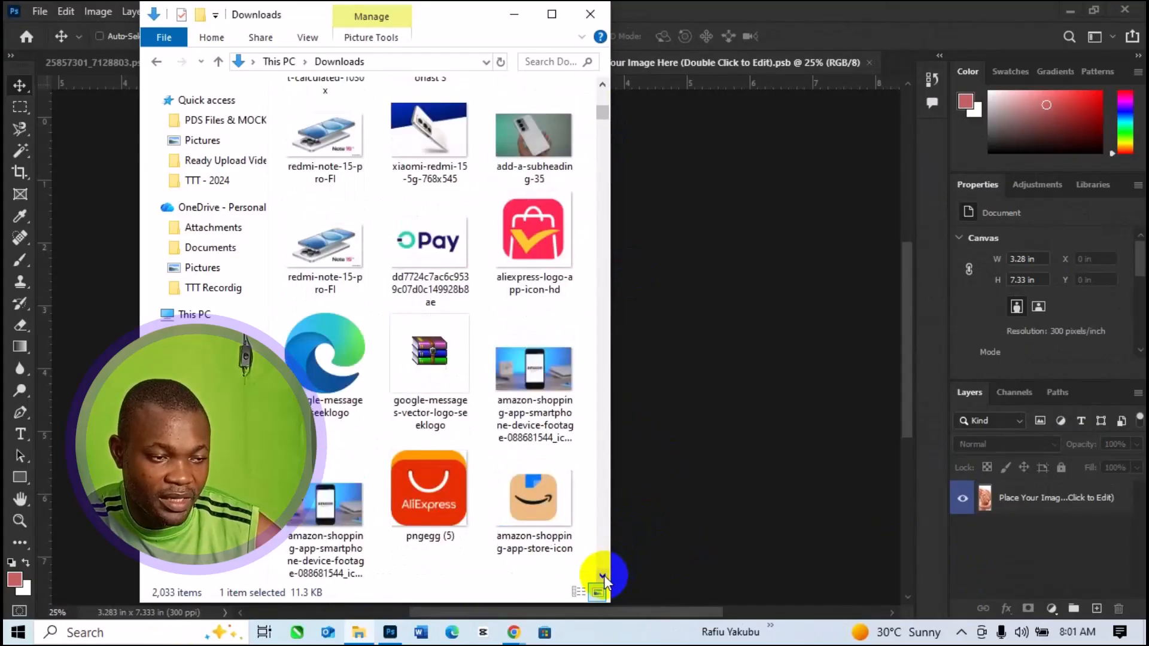
scroll(604, 576, down, 5)
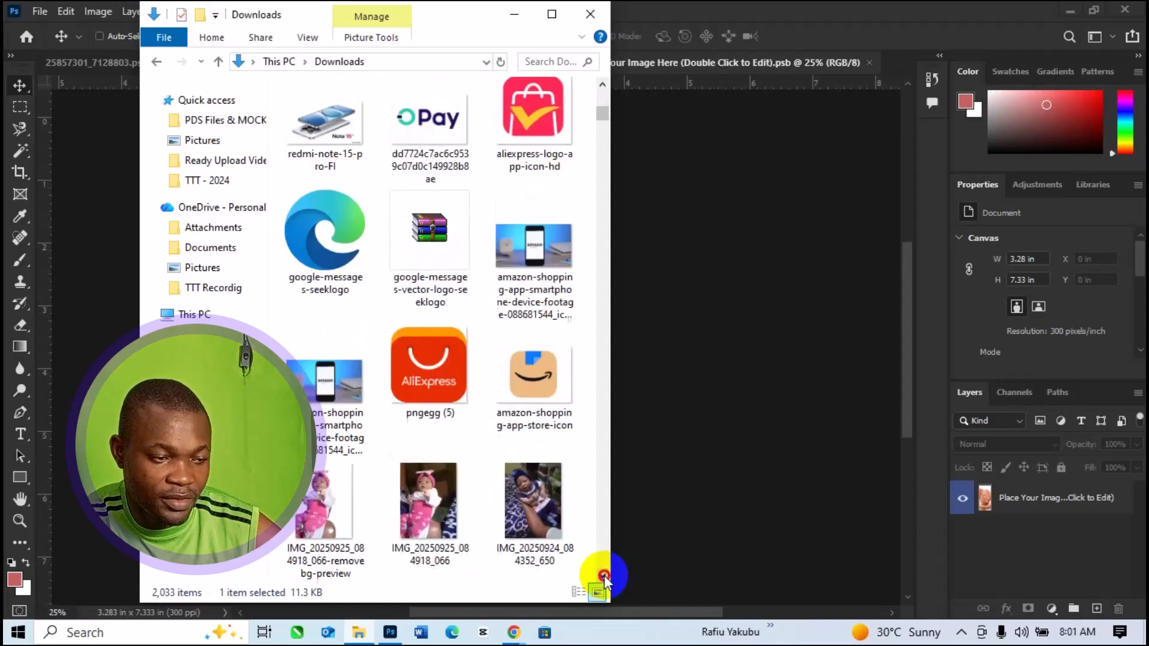
click(453, 312)
drag(421, 317, 676, 360)
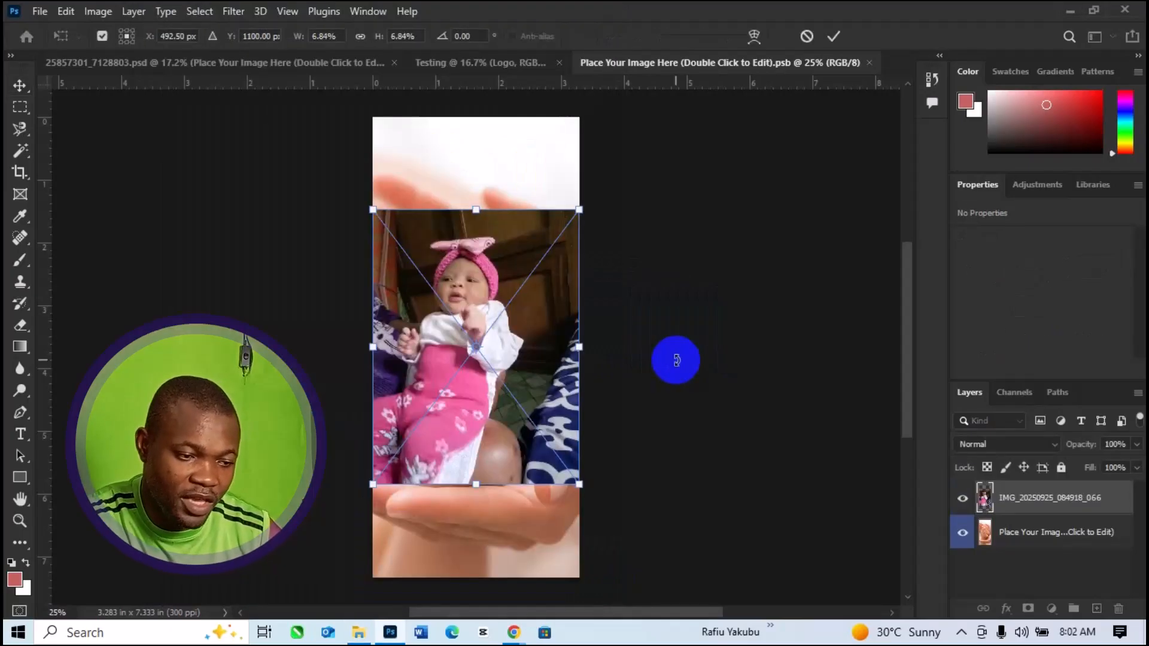
- Scale the placed baby photo proportionally to about 14.38%, position it to cover the whole canvas, and commit the transform
key(ctrl+minus)
key(ctrl+minus)
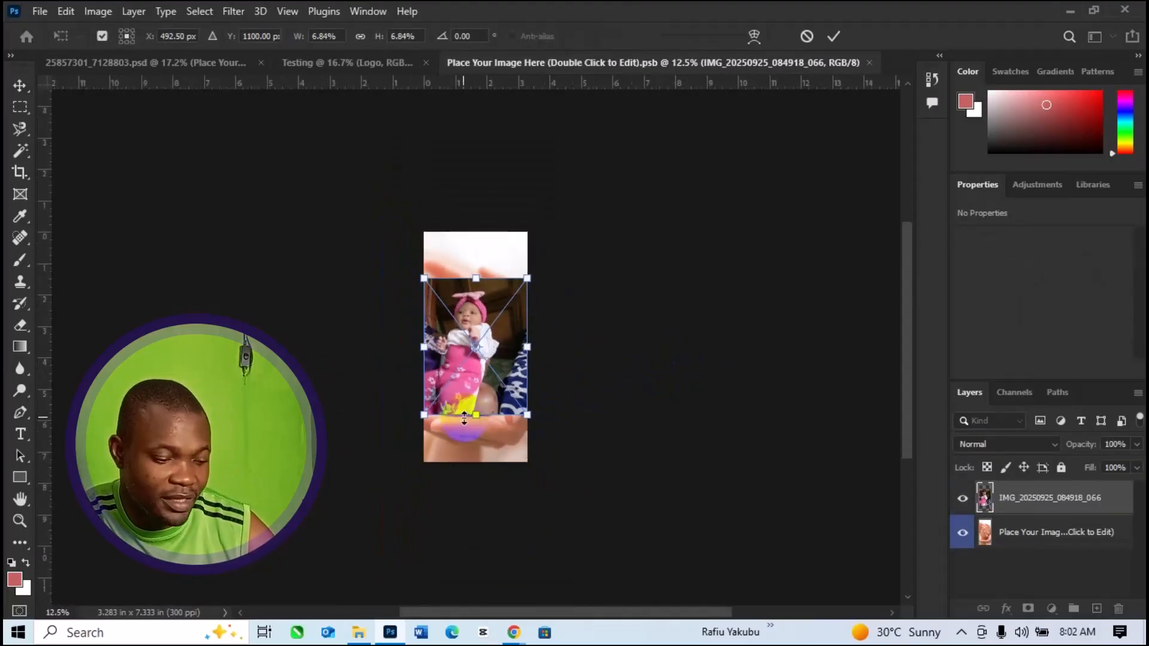
drag(475, 420, 471, 478)
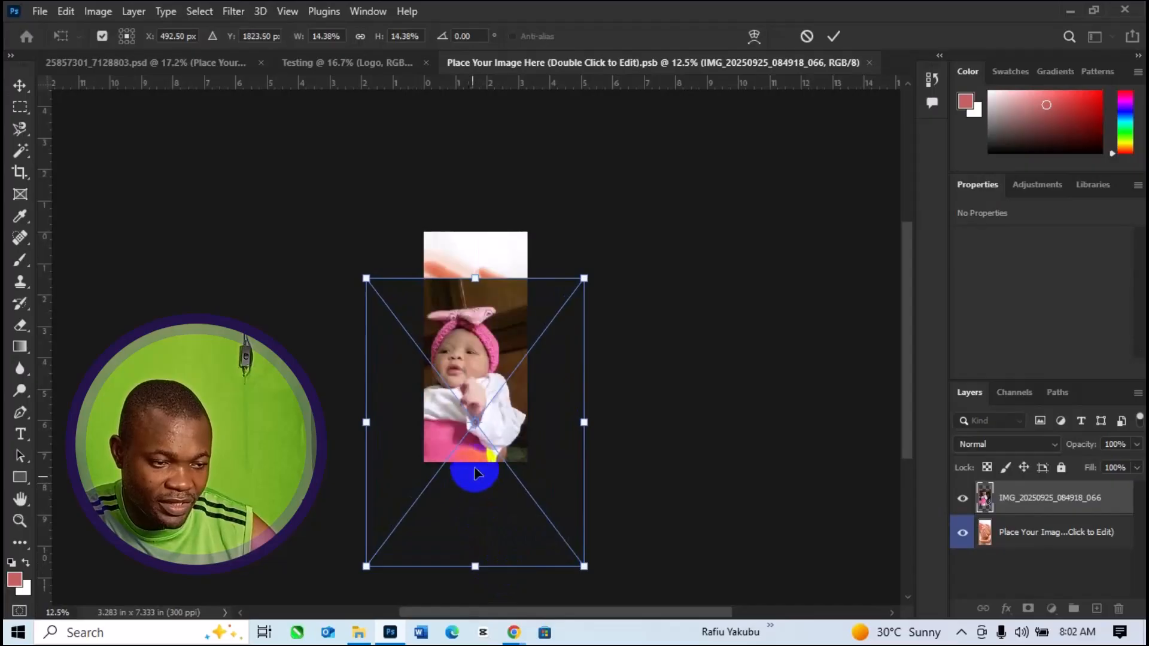
drag(482, 409, 488, 401)
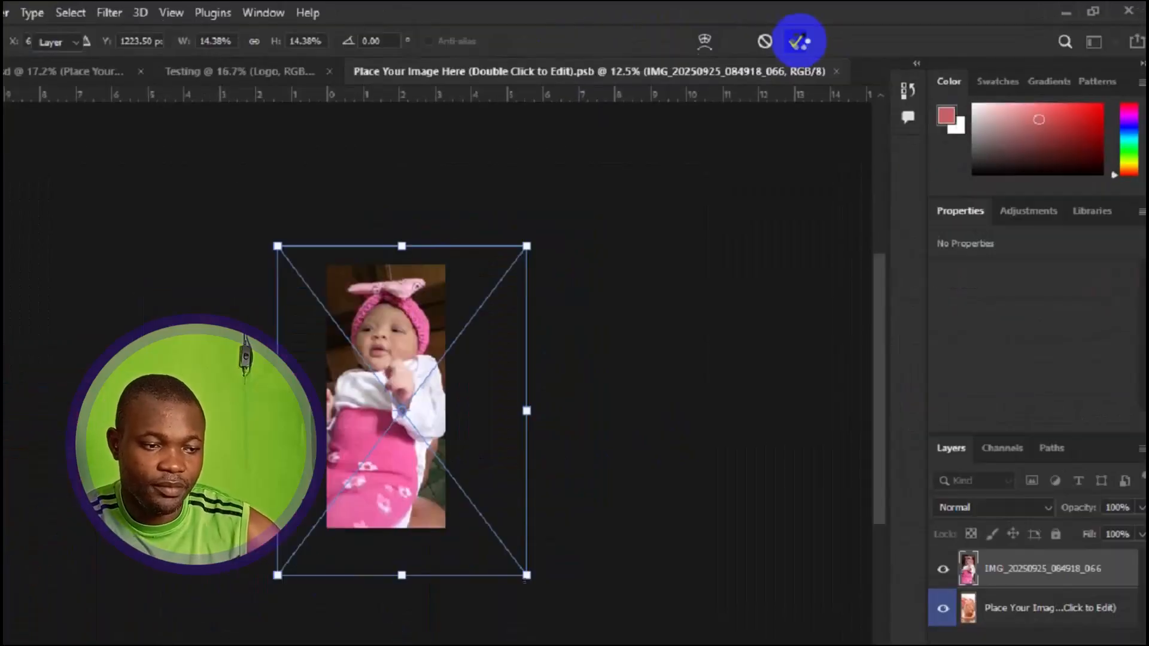
click(798, 41)
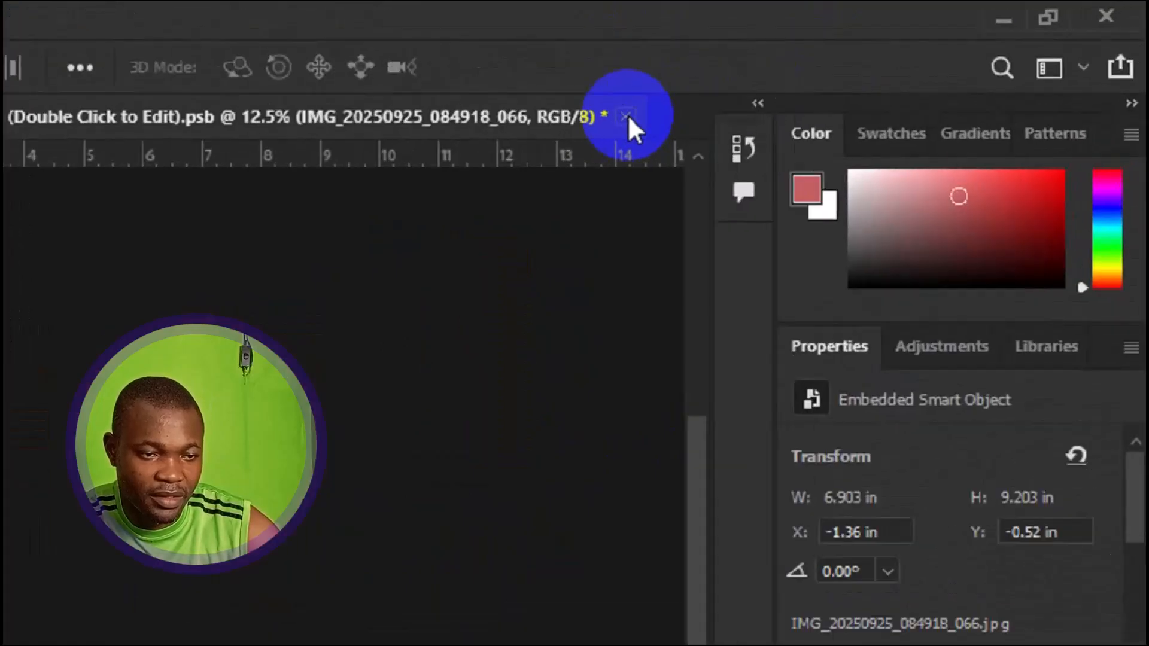
- Close the "Place Your Image Here" smart object document, saving its changes
click(777, 84)
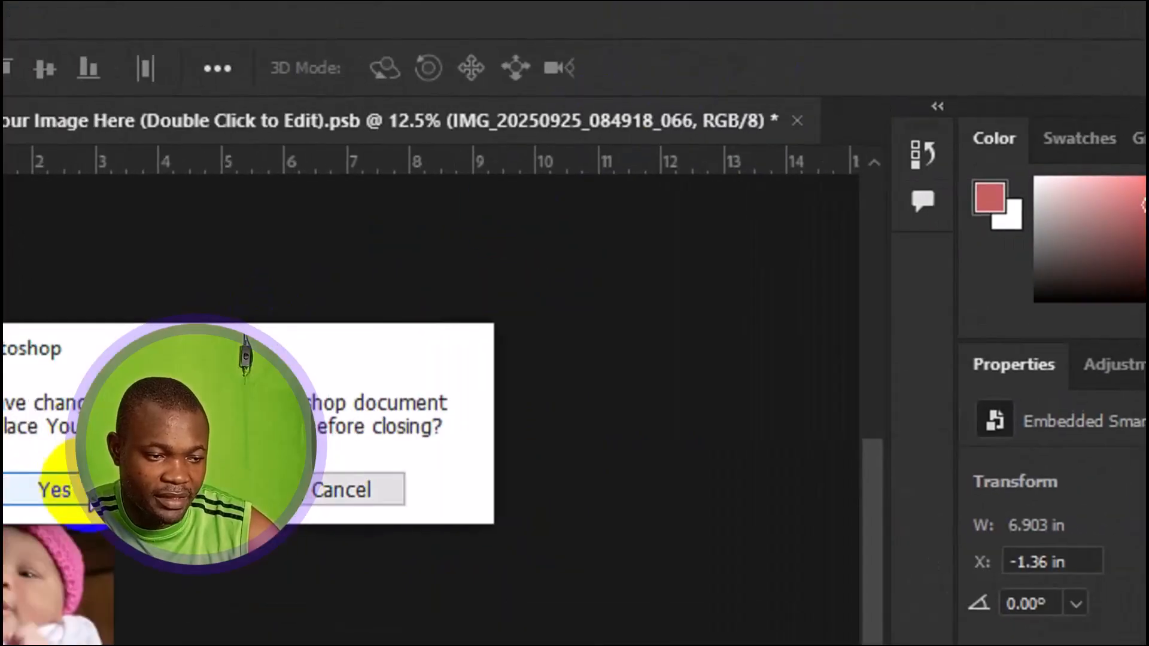
click(55, 489)
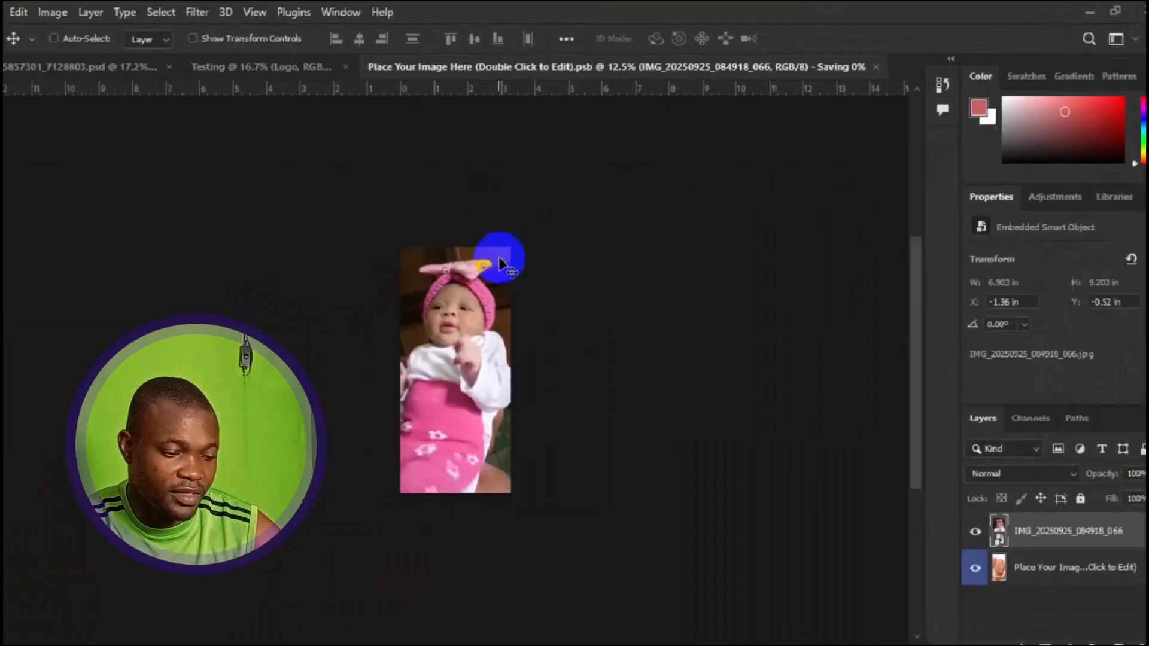